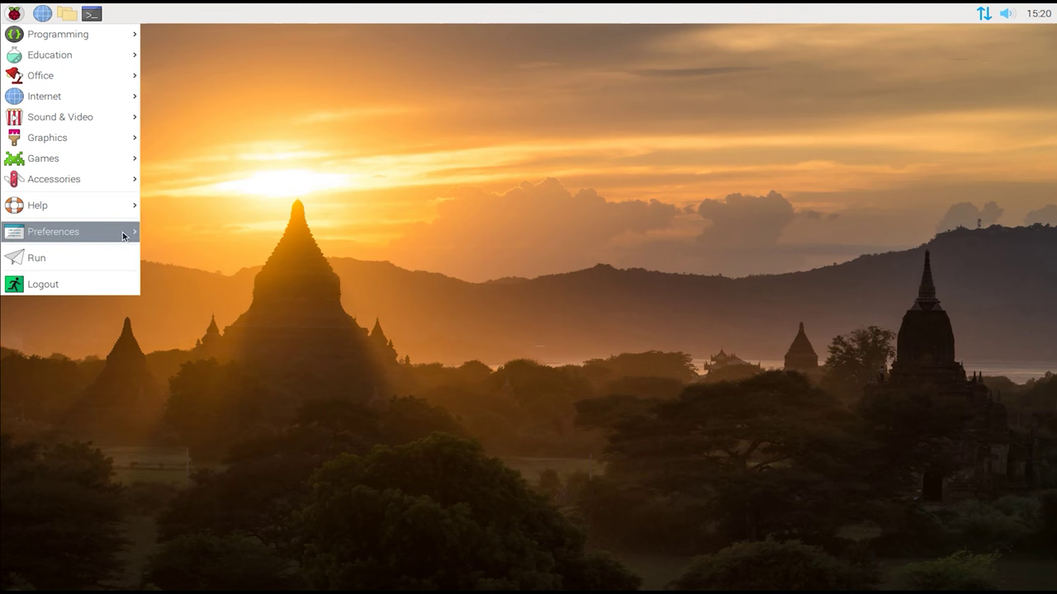
# Step: Download the Debian Bullseye Raspberry Pi Desktop ISO from the Raspberry Pi Desktop for PC and Mac page
pyautogui.moveTo(122, 232)
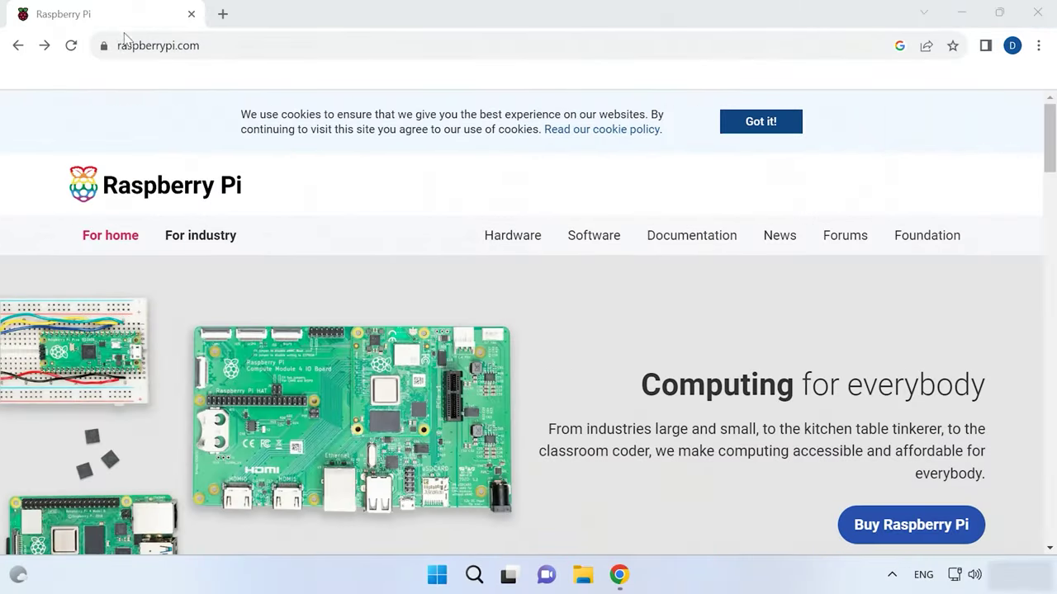
pyautogui.click(602, 241)
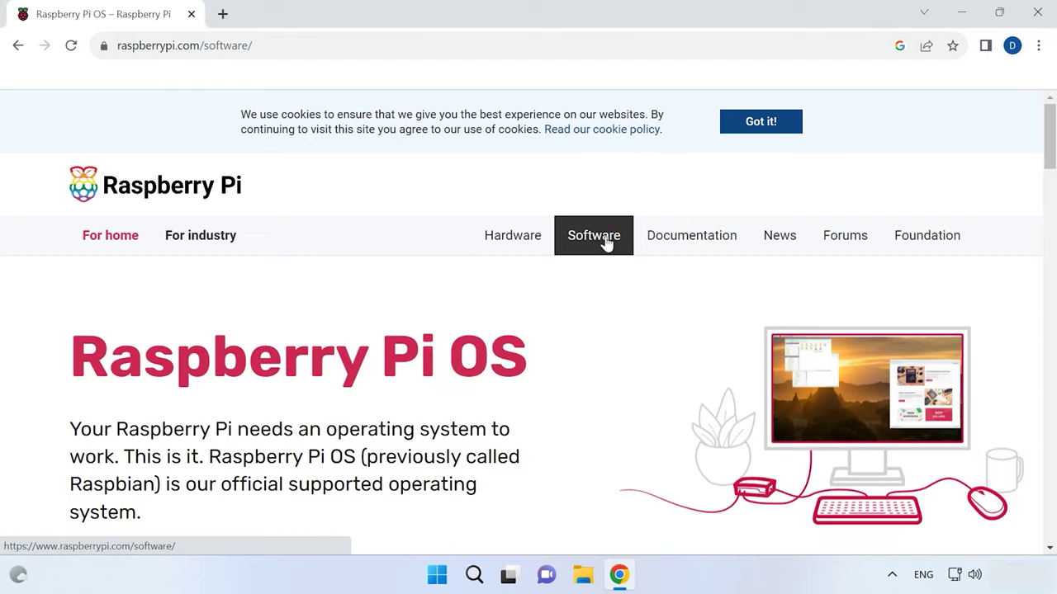
pyautogui.scroll(-20, 564, 345)
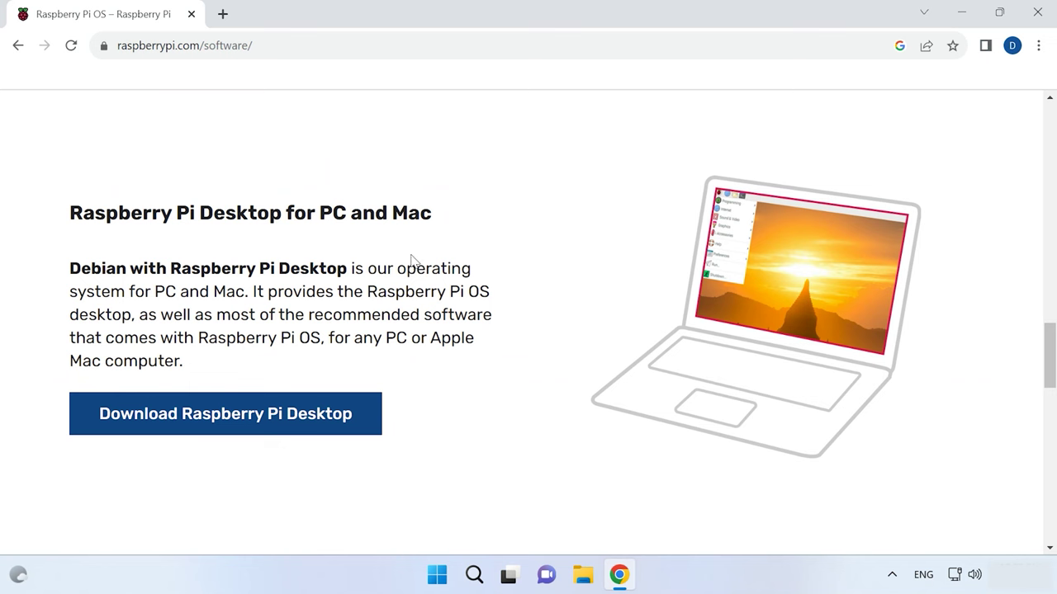
pyautogui.click(320, 438)
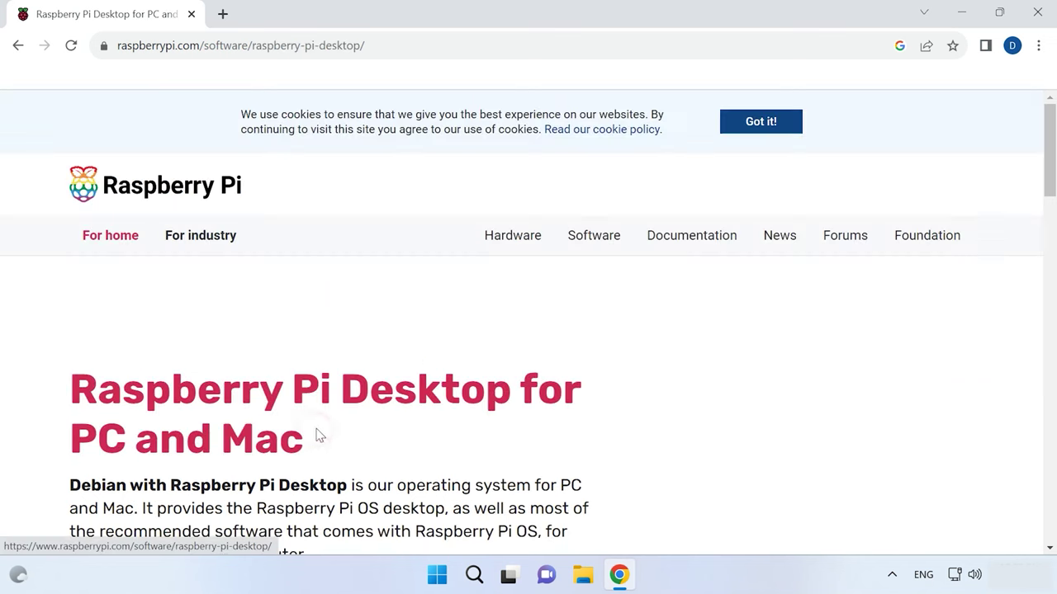
pyautogui.scroll(-6, 327, 442)
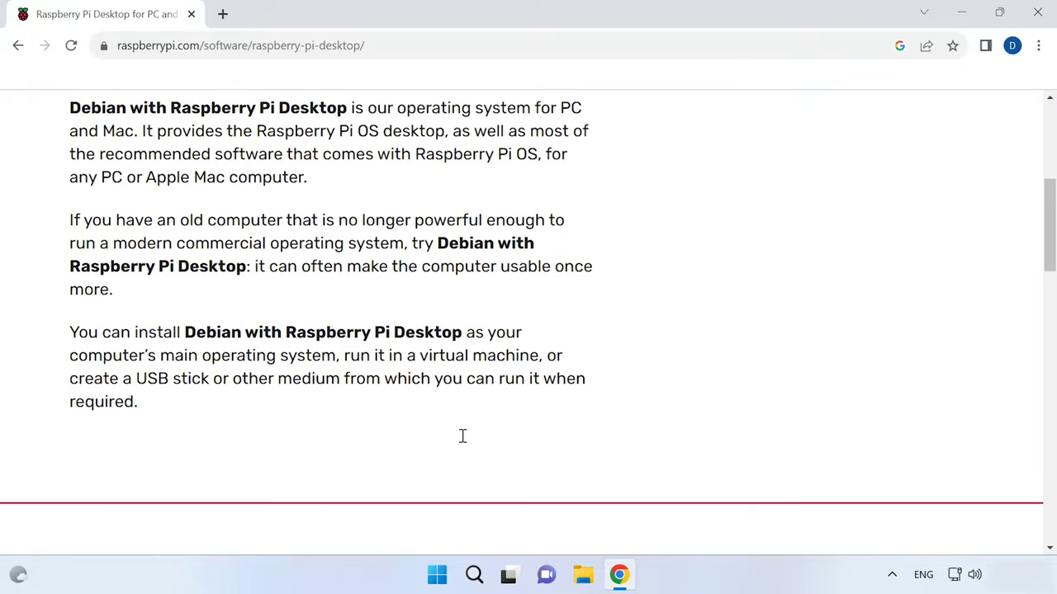
pyautogui.scroll(-2, 462, 435)
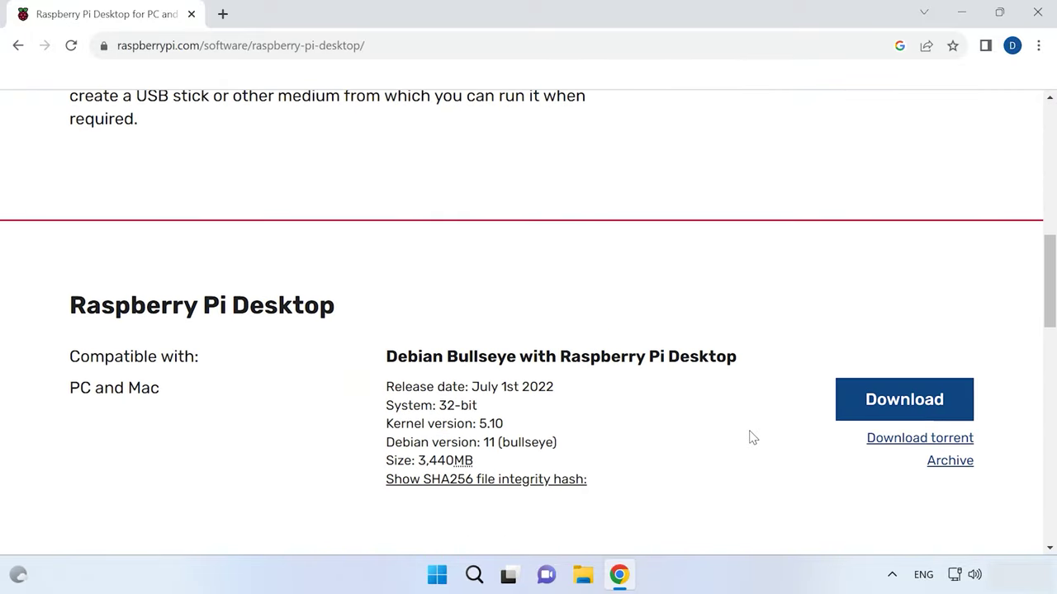
pyautogui.click(902, 416)
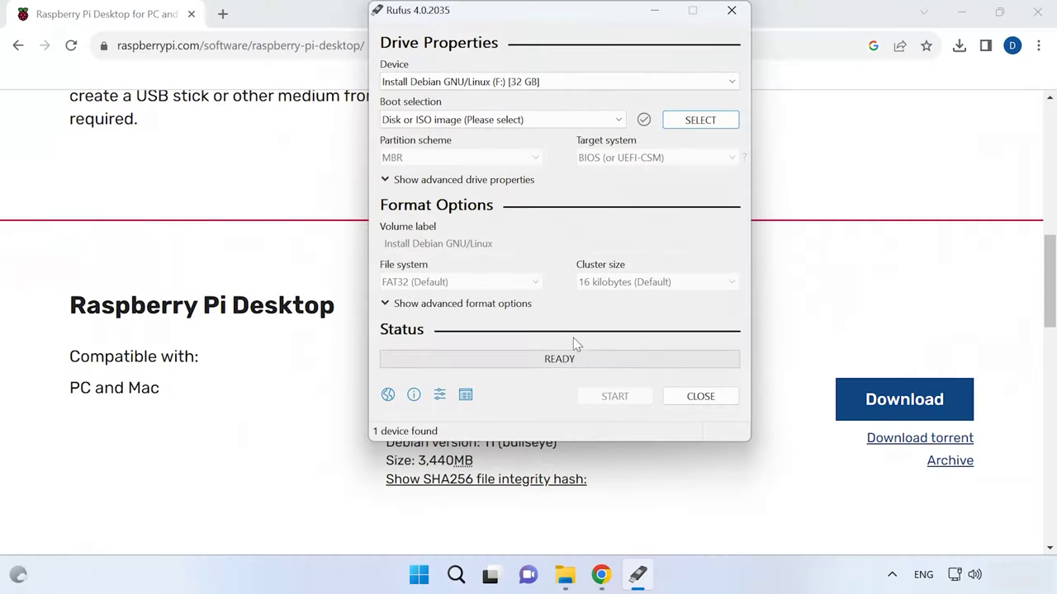
# Step: Keep the 32 GB F: USB drive as target and load 2022-07-01-raspios-bullseye-i386 in Rufus
pyautogui.click(611, 82)
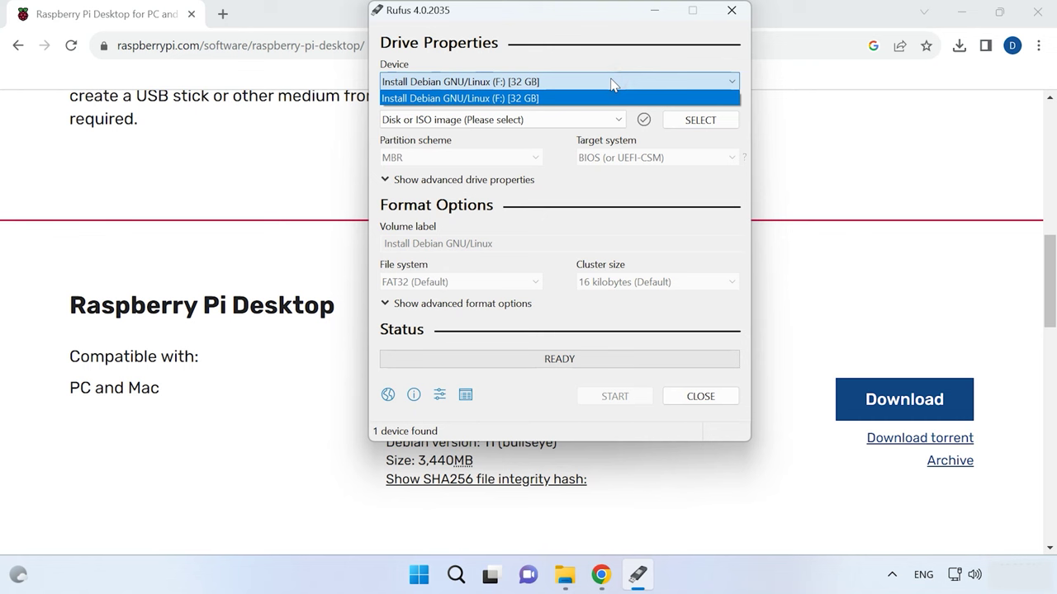
pyautogui.click(613, 84)
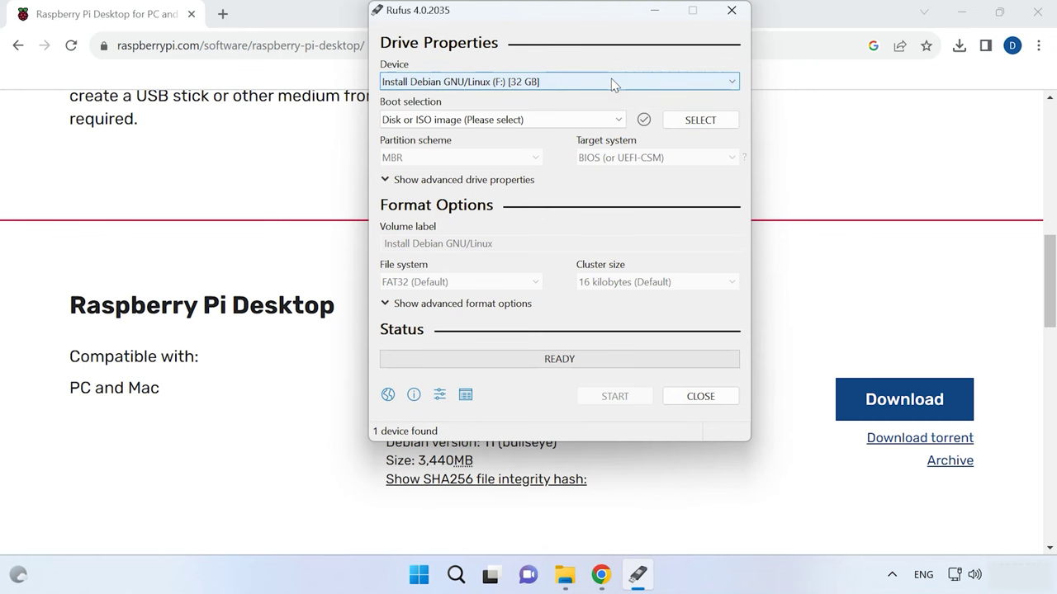
pyautogui.click(694, 122)
pyautogui.click(643, 179)
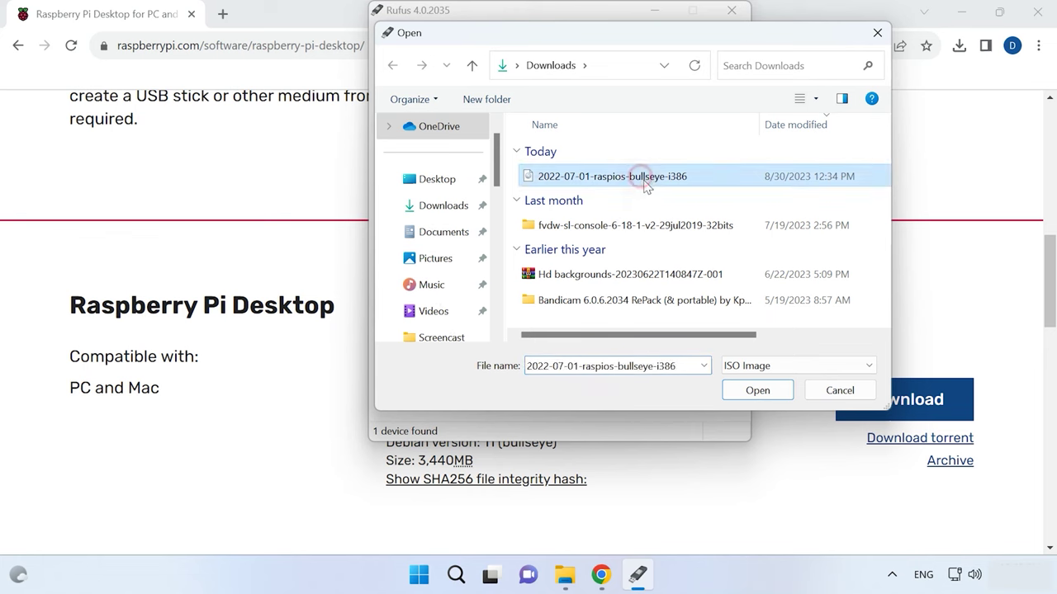
pyautogui.click(757, 391)
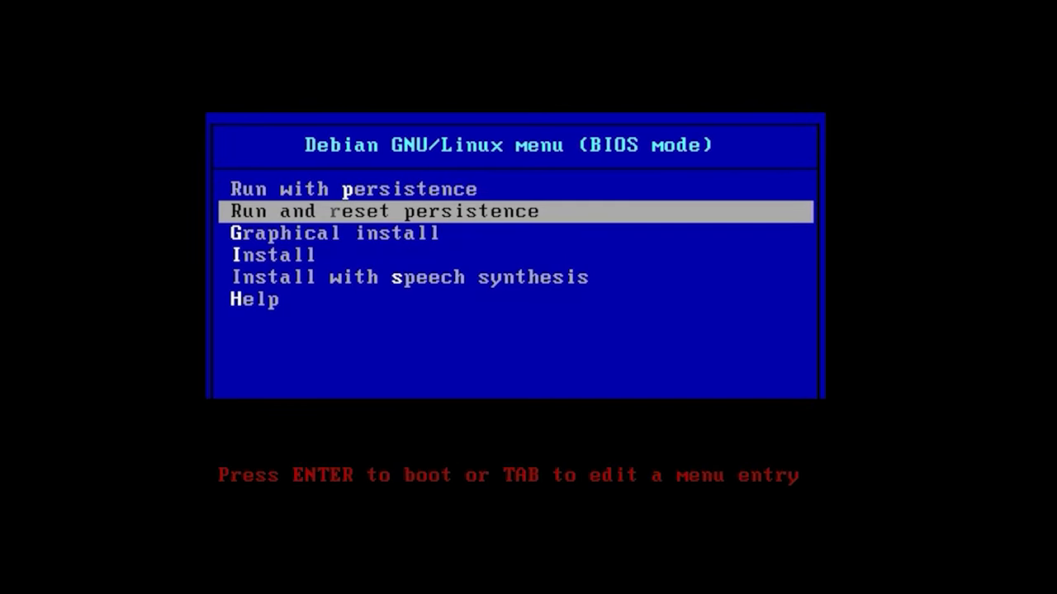
# Step: Move the boot menu highlight to Graphical install
pyautogui.press('Up')
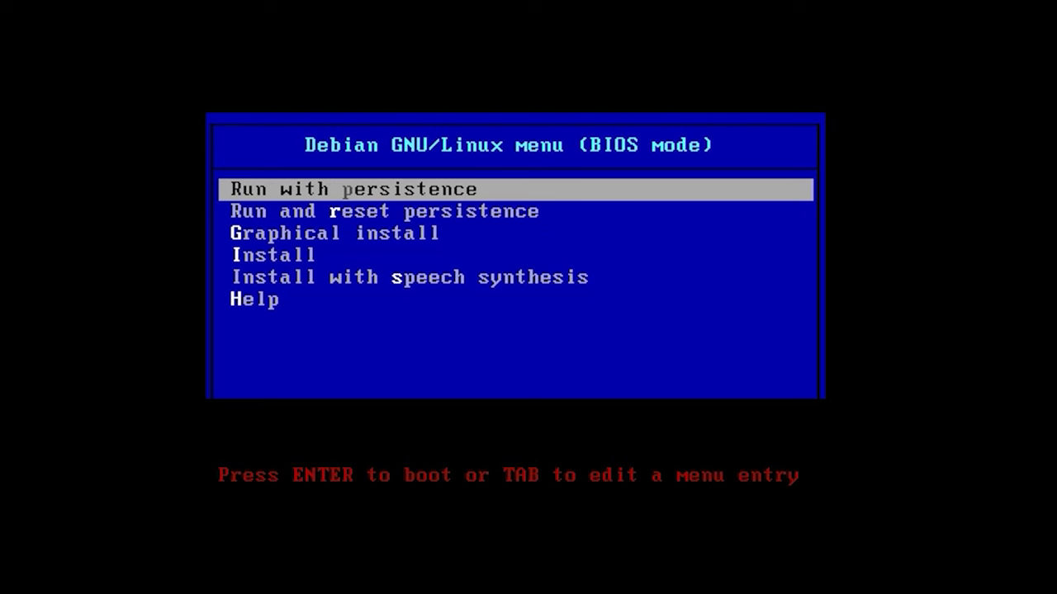
pyautogui.press('Down')
pyautogui.press('Down')
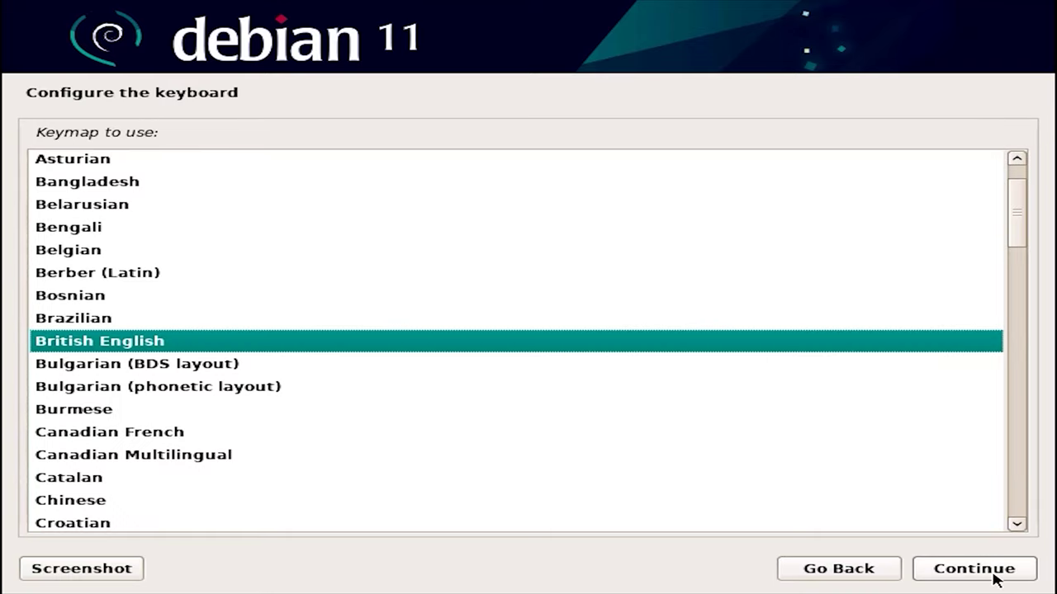
# Step: Accept the British English keymap in the Debian installer
pyautogui.click(995, 578)
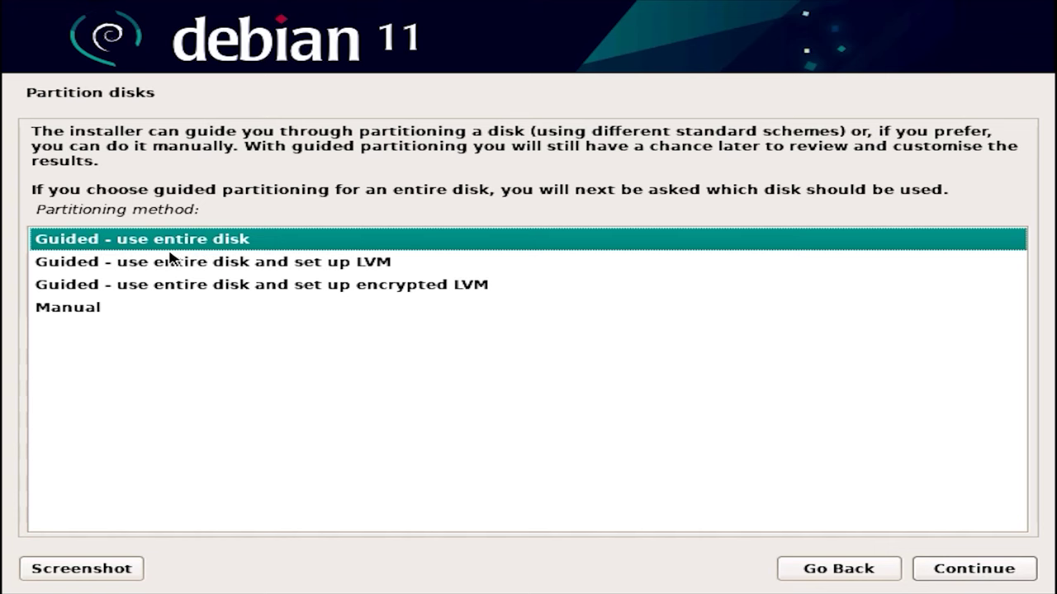
# Step: Partition sda with guided entire-disk setup, all files in one partition, and write the changes
pyautogui.click(976, 570)
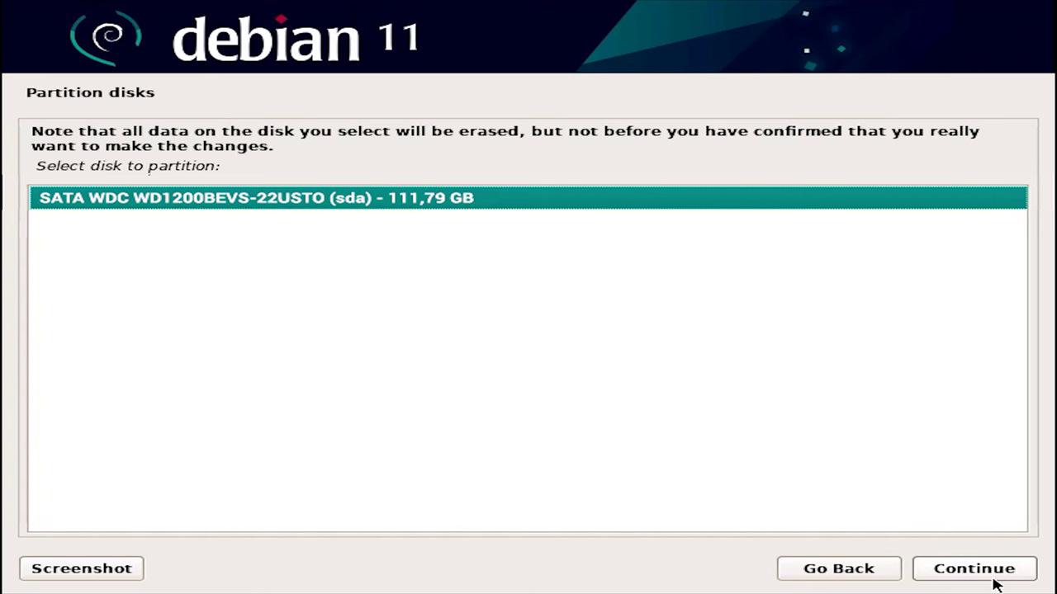
pyautogui.click(991, 578)
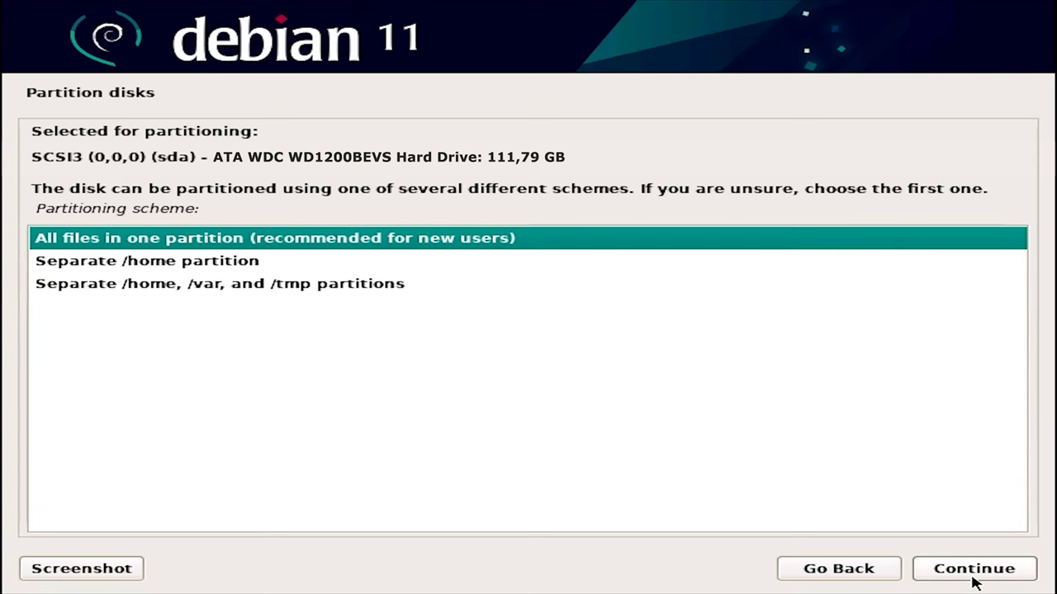
pyautogui.click(991, 578)
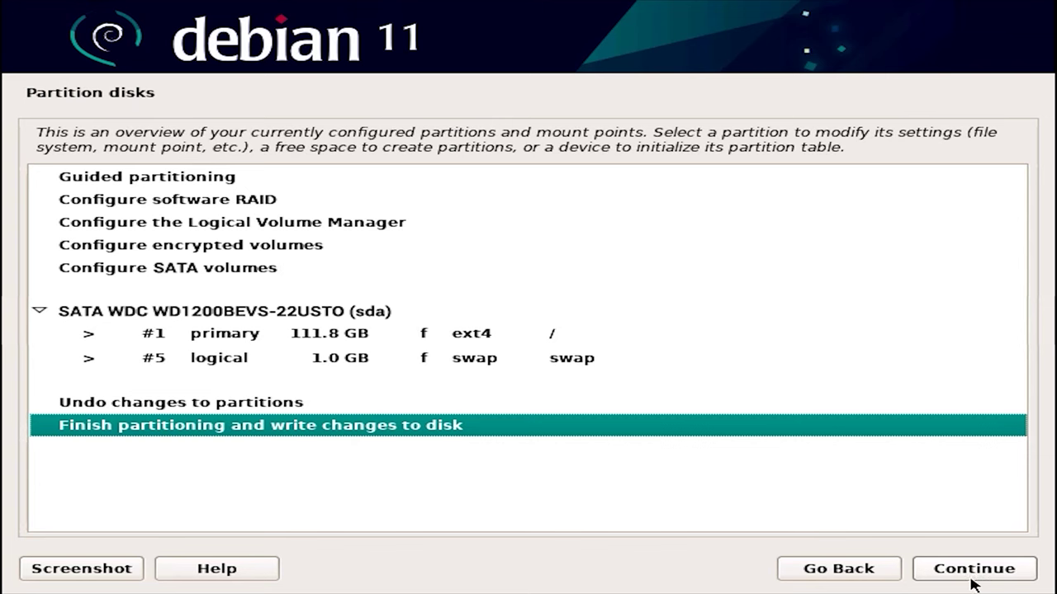
pyautogui.click(990, 578)
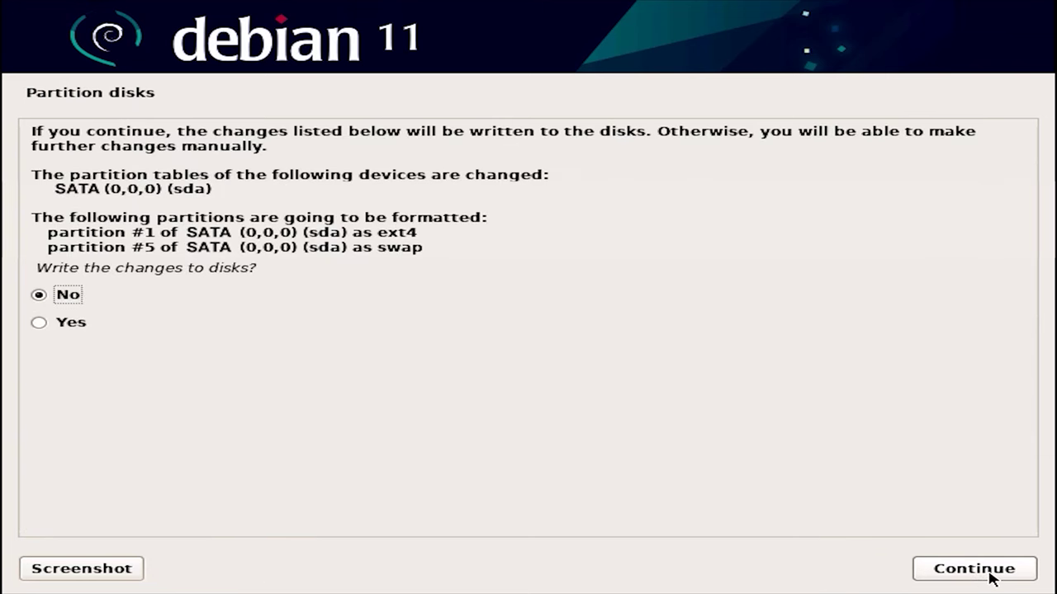
pyautogui.click(39, 324)
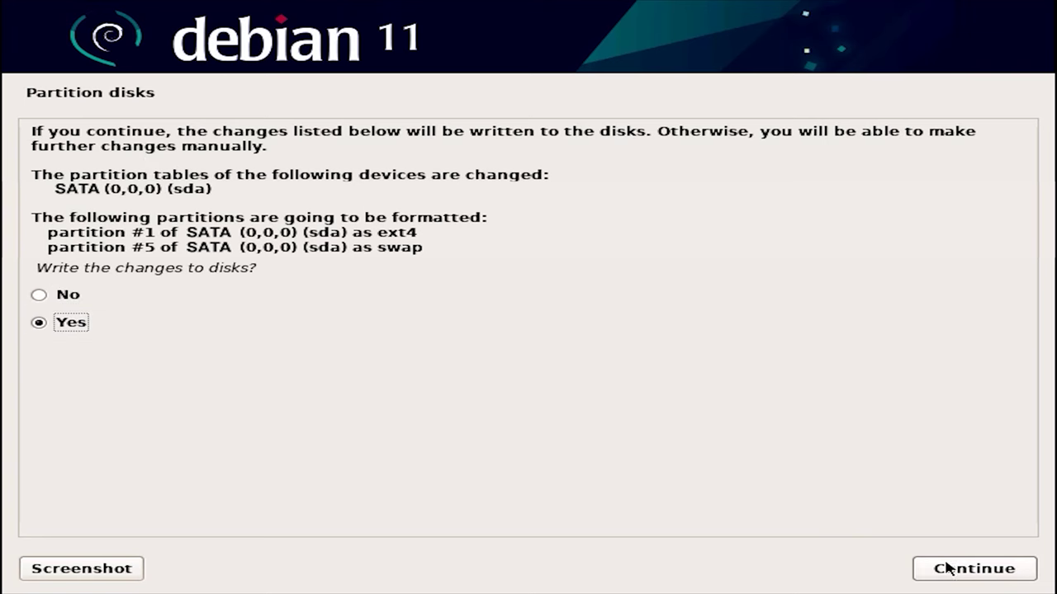
pyautogui.click(948, 568)
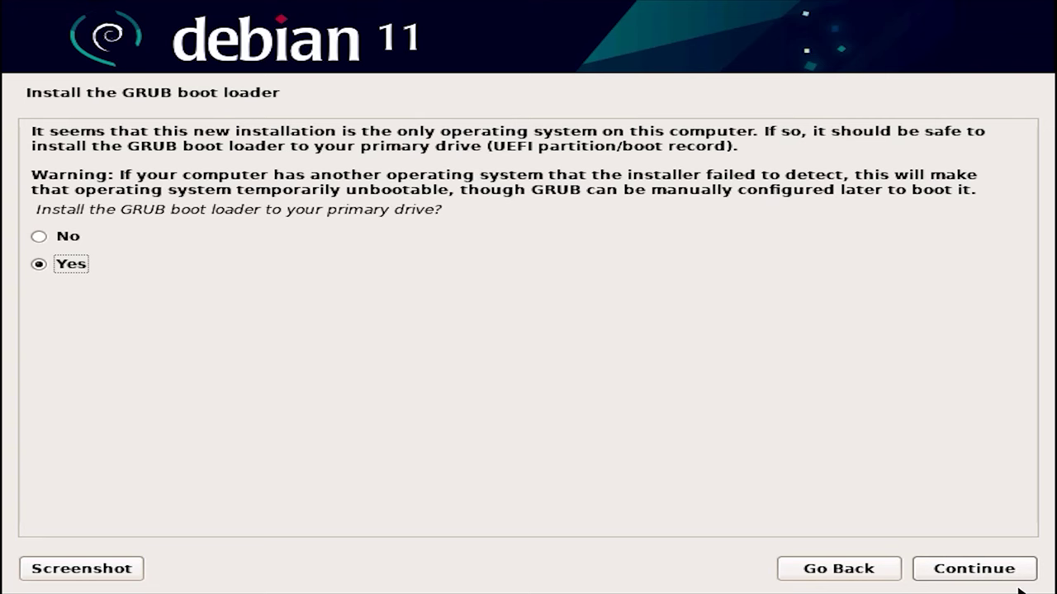
# Step: Install GRUB onto /dev/sda and finish the Debian installation with a reboot
pyautogui.click(974, 576)
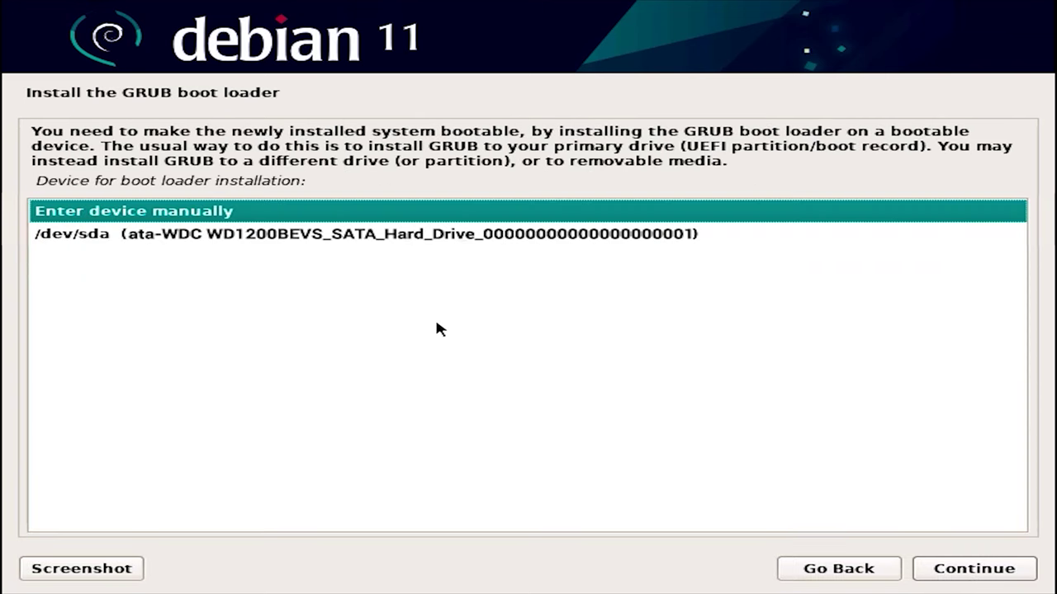
pyautogui.click(302, 252)
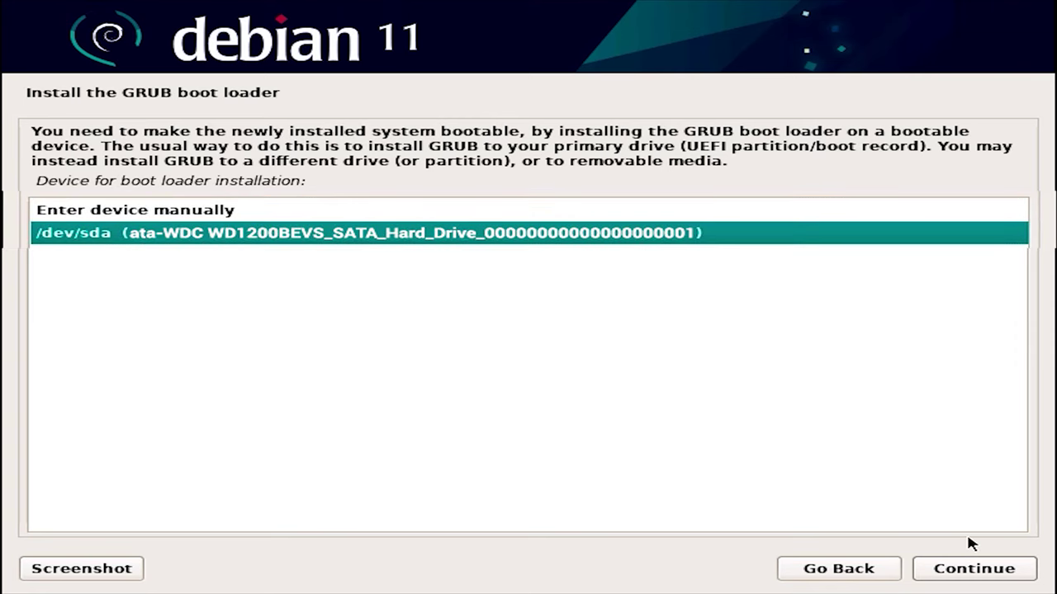
pyautogui.click(988, 580)
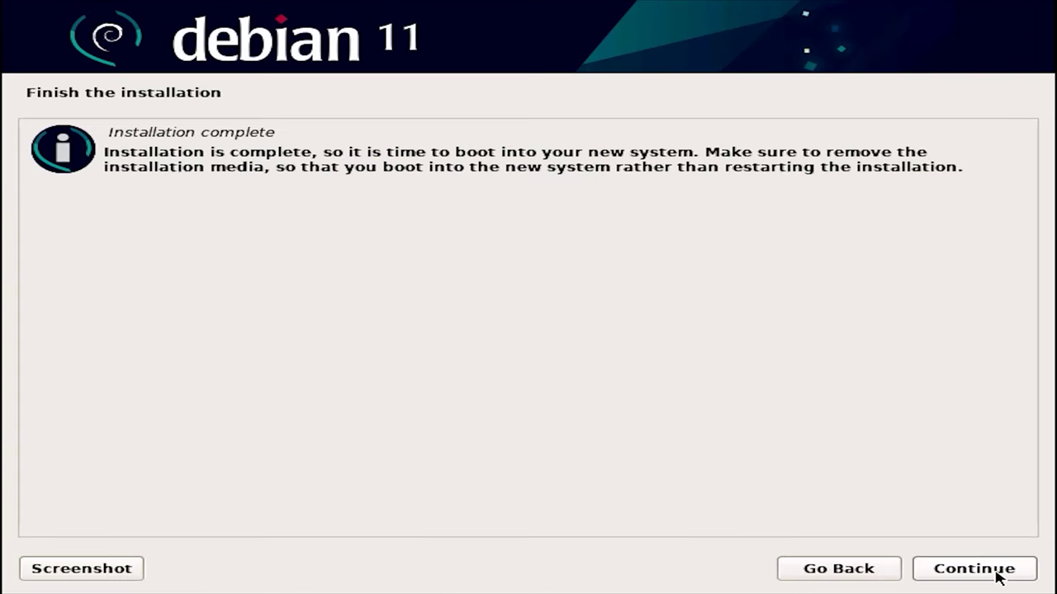
pyautogui.click(982, 577)
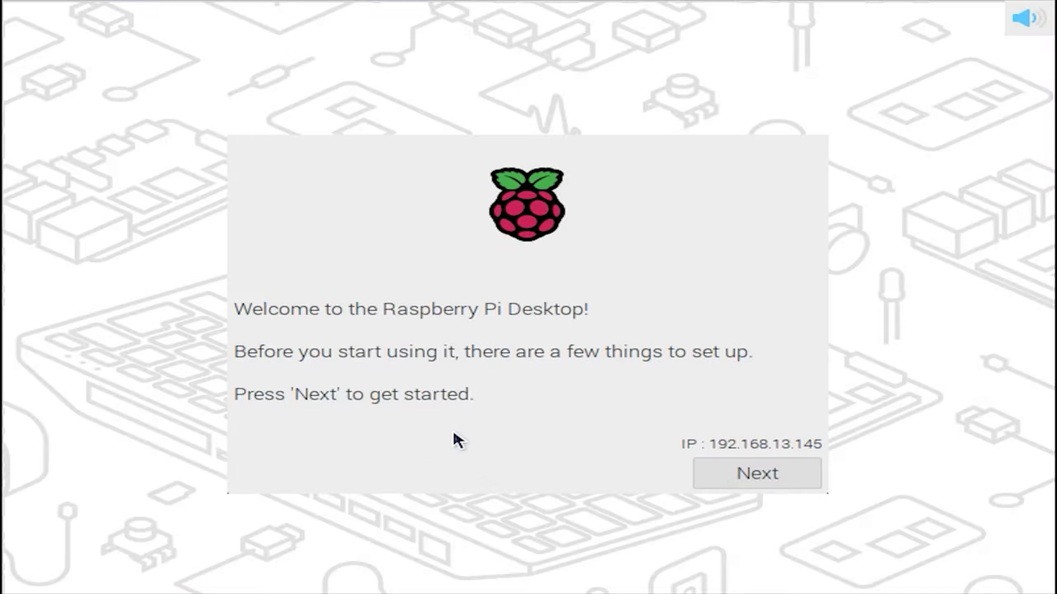
# Step: Choose English language and US keyboard, create the user account, then restart Raspberry Pi Desktop
pyautogui.click(770, 484)
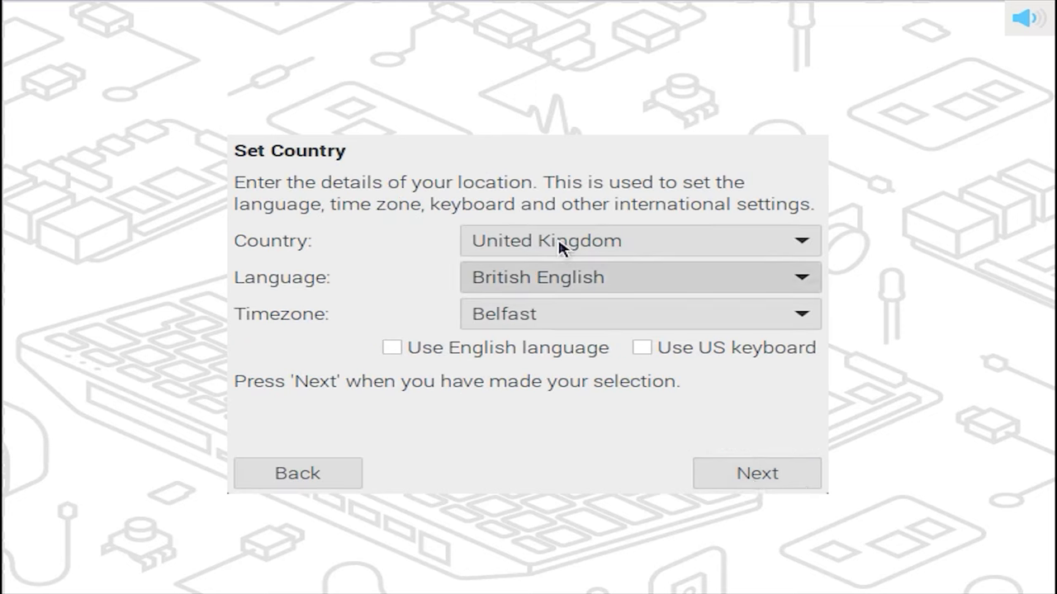
pyautogui.click(459, 352)
pyautogui.click(704, 357)
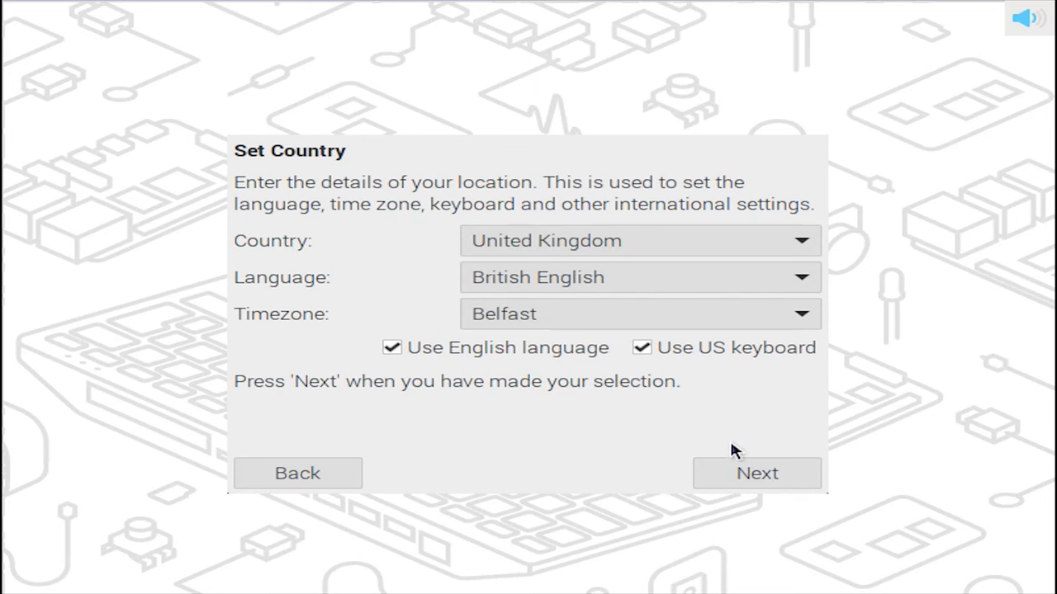
pyautogui.click(757, 483)
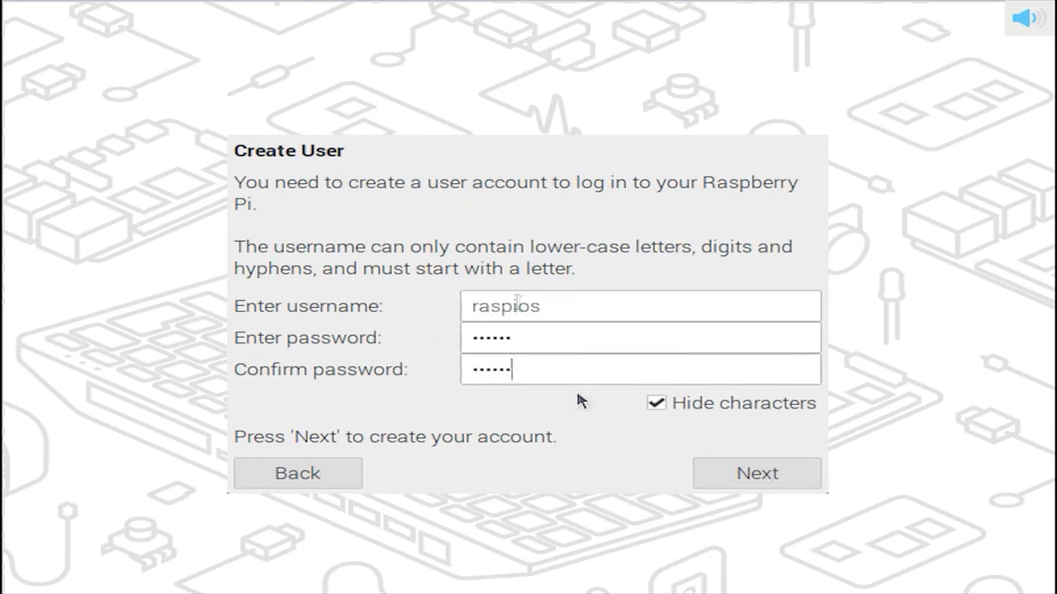
pyautogui.click(760, 479)
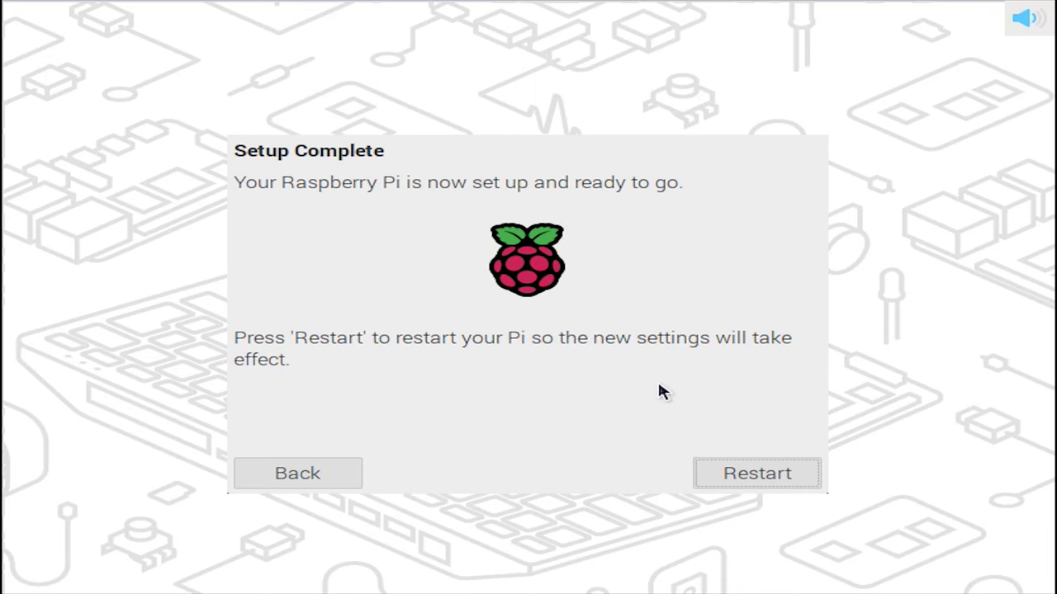
pyautogui.click(771, 483)
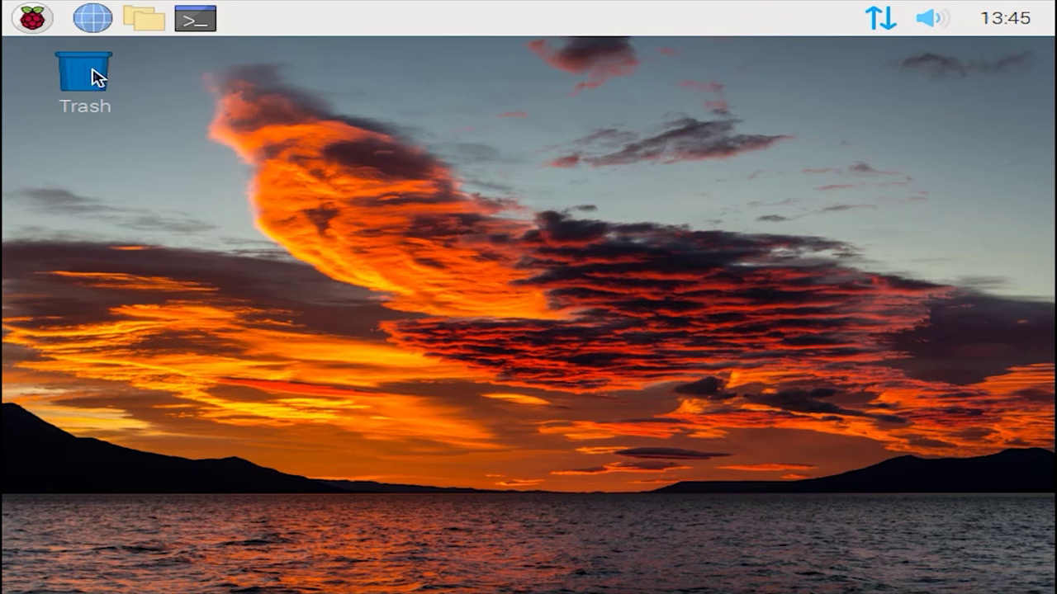
# Step: Browse the Programming, Internet, Education, Sound & Video, Games and Accessories menu categories
pyautogui.click(31, 20)
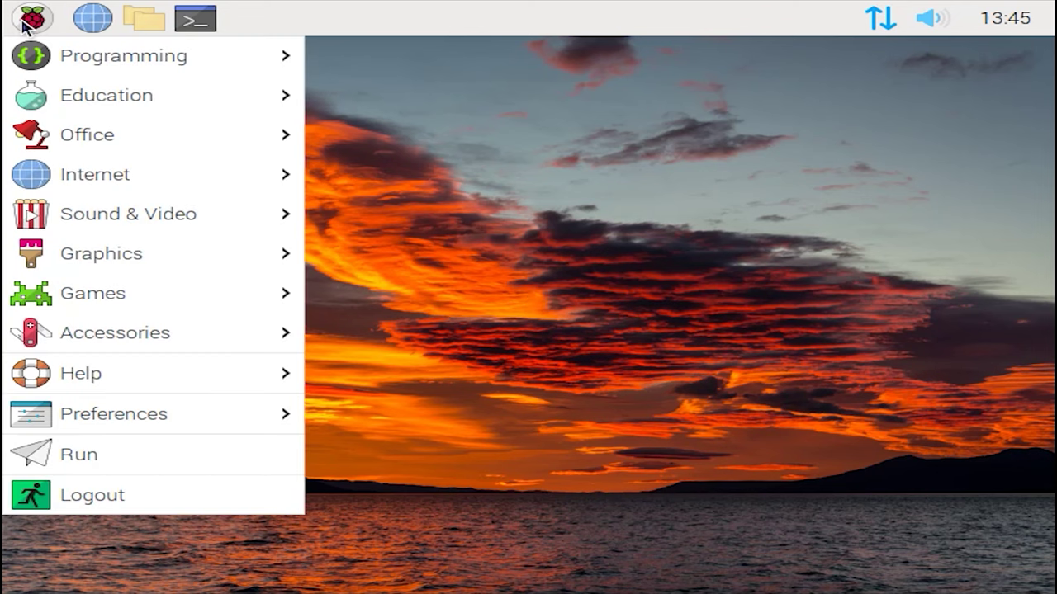
pyautogui.moveTo(139, 77)
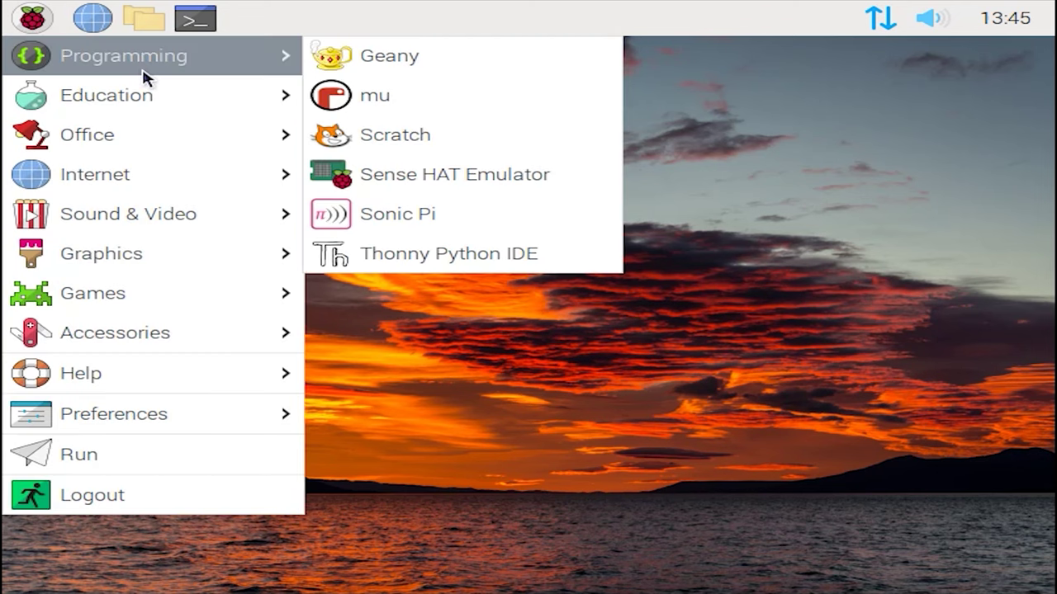
pyautogui.moveTo(145, 193)
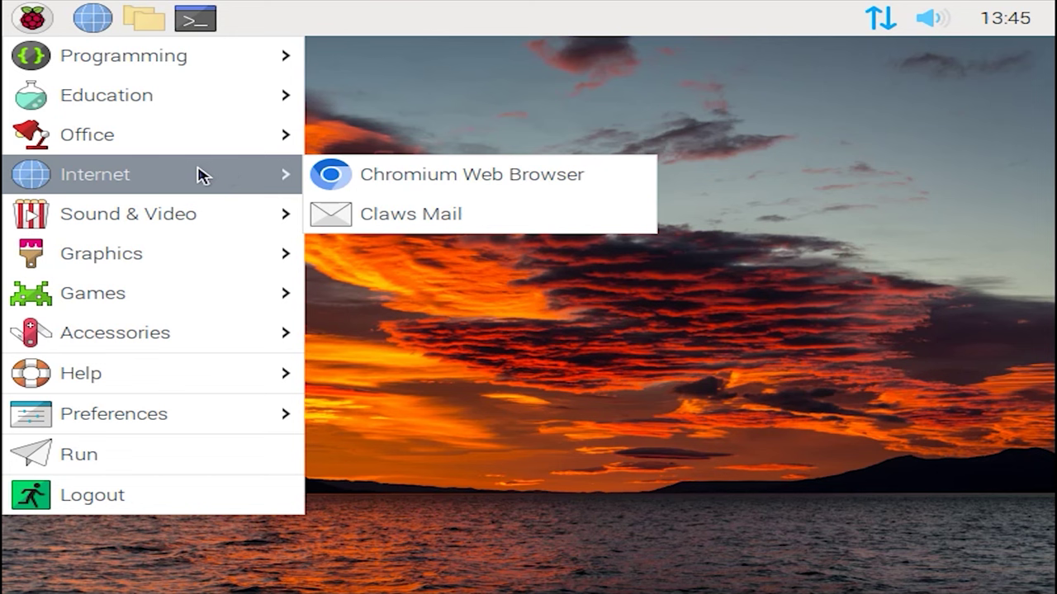
pyautogui.moveTo(192, 145)
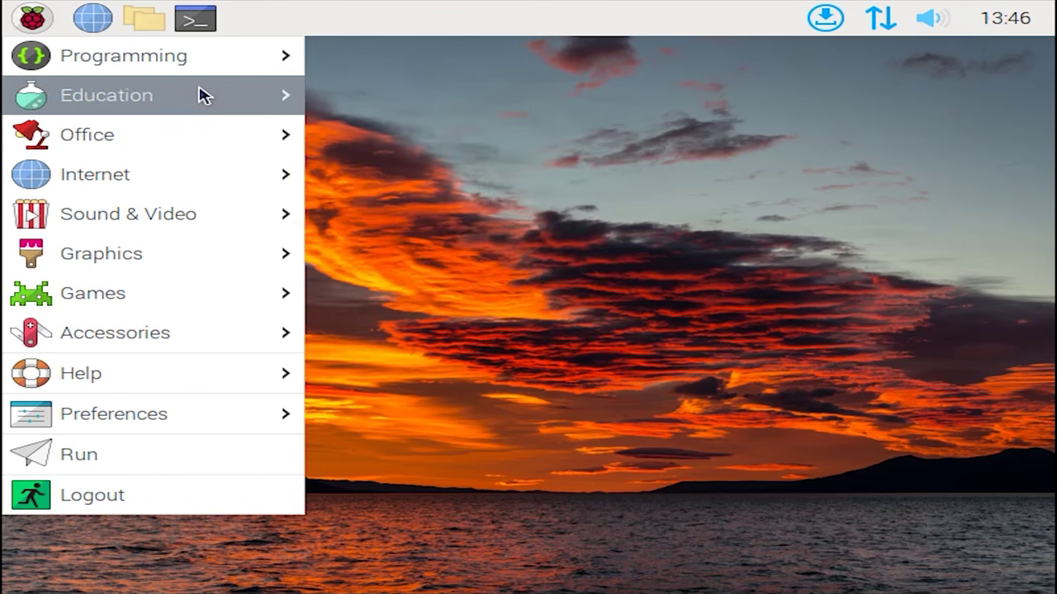
pyautogui.moveTo(205, 97)
pyautogui.moveTo(203, 65)
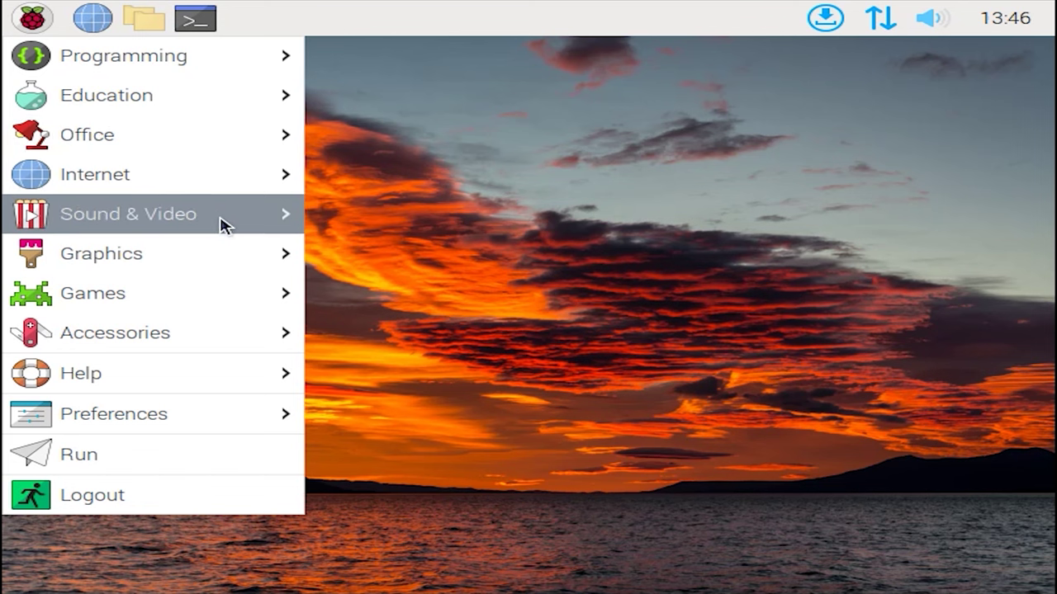
pyautogui.moveTo(223, 225)
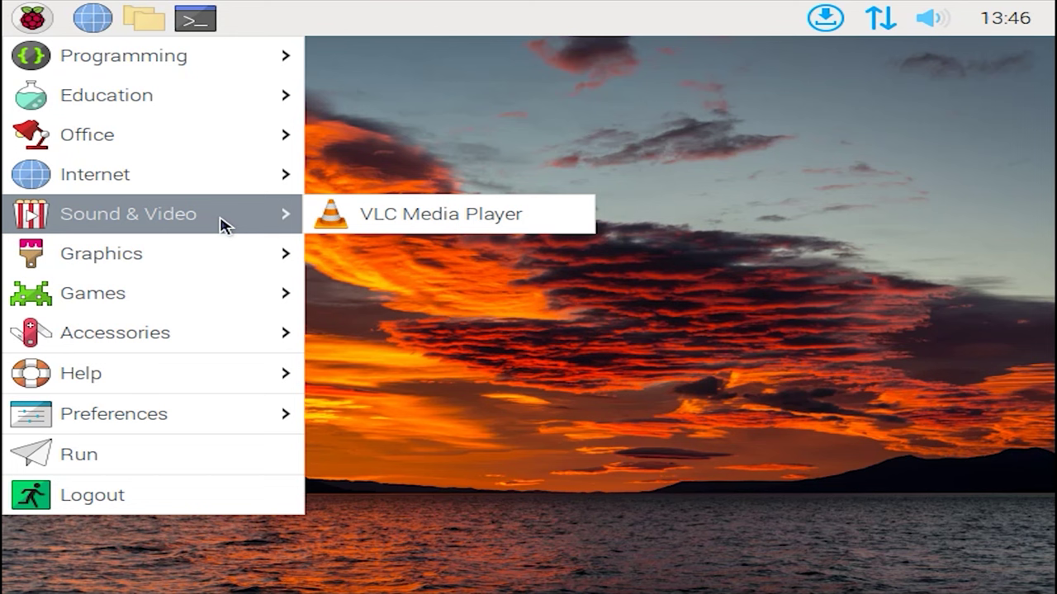
pyautogui.moveTo(208, 303)
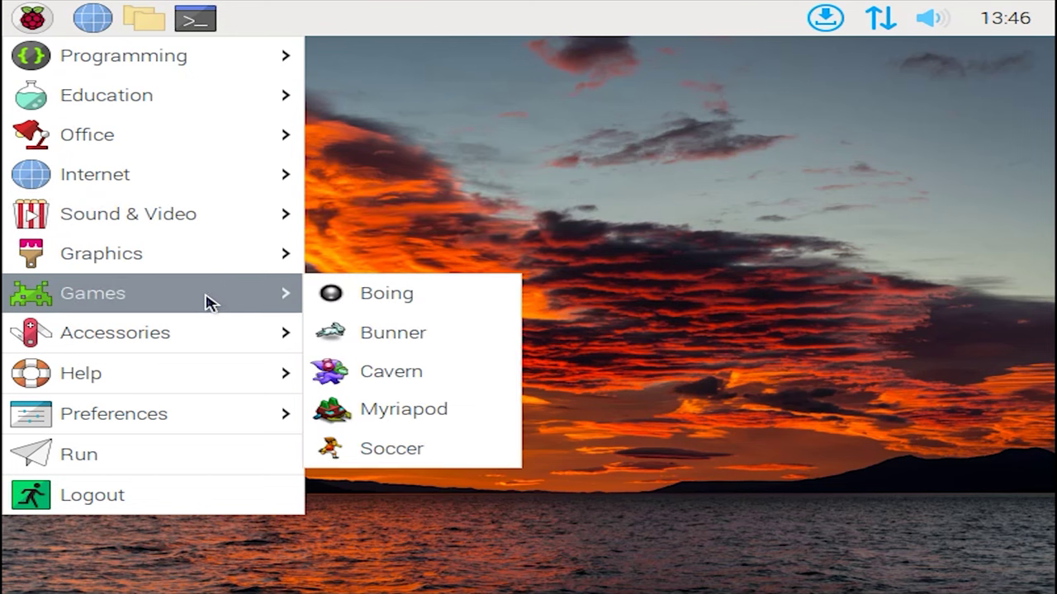
pyautogui.moveTo(223, 333)
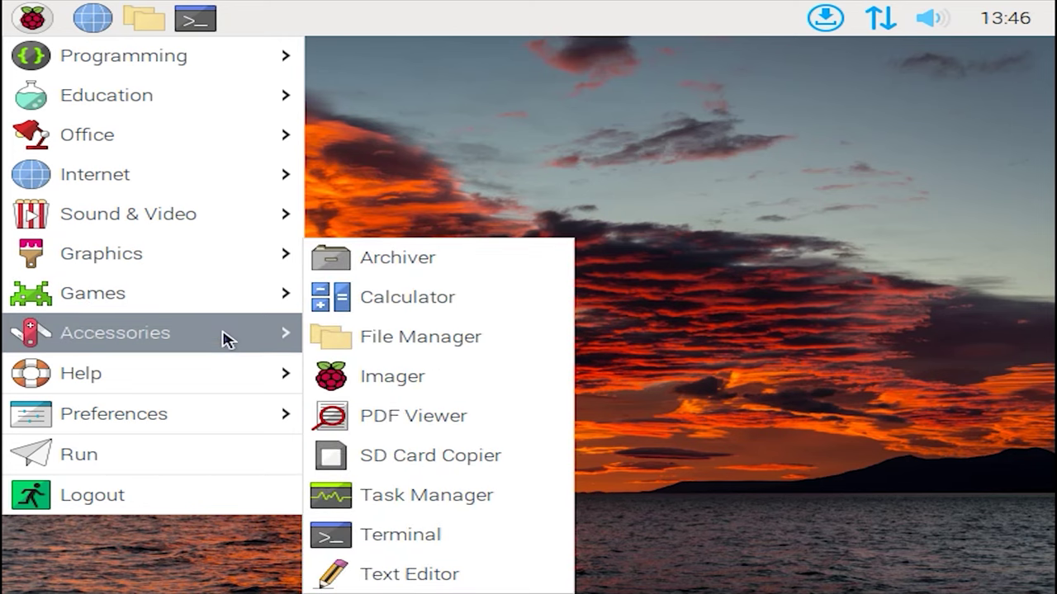
pyautogui.moveTo(230, 414)
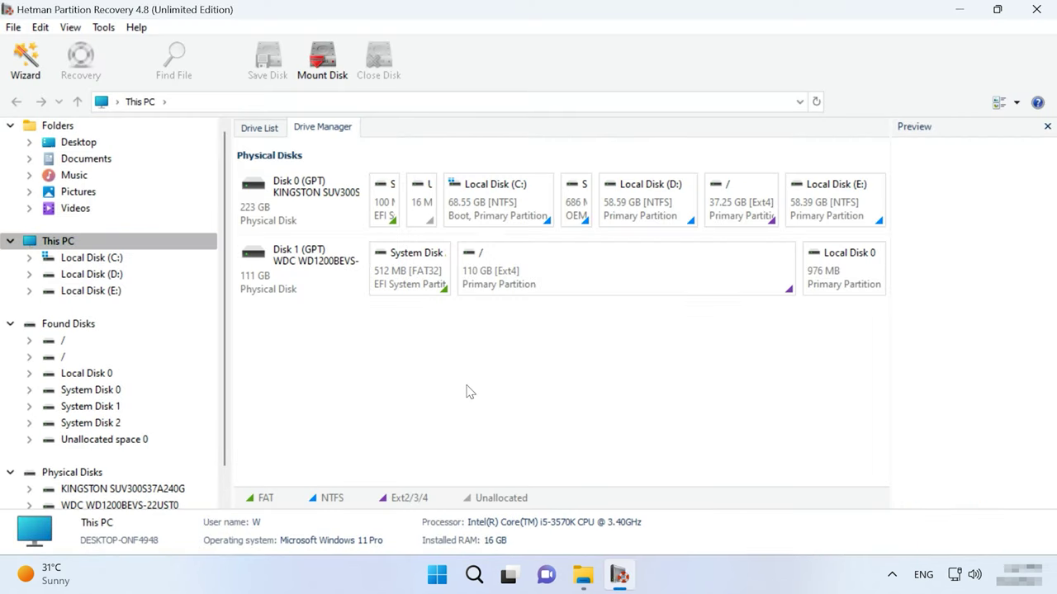
# Step: Fast-scan the 110 GB Ext4 '/' partition on Disk 1, finding 25,367 folders and 318,881 files
pyautogui.click(299, 275)
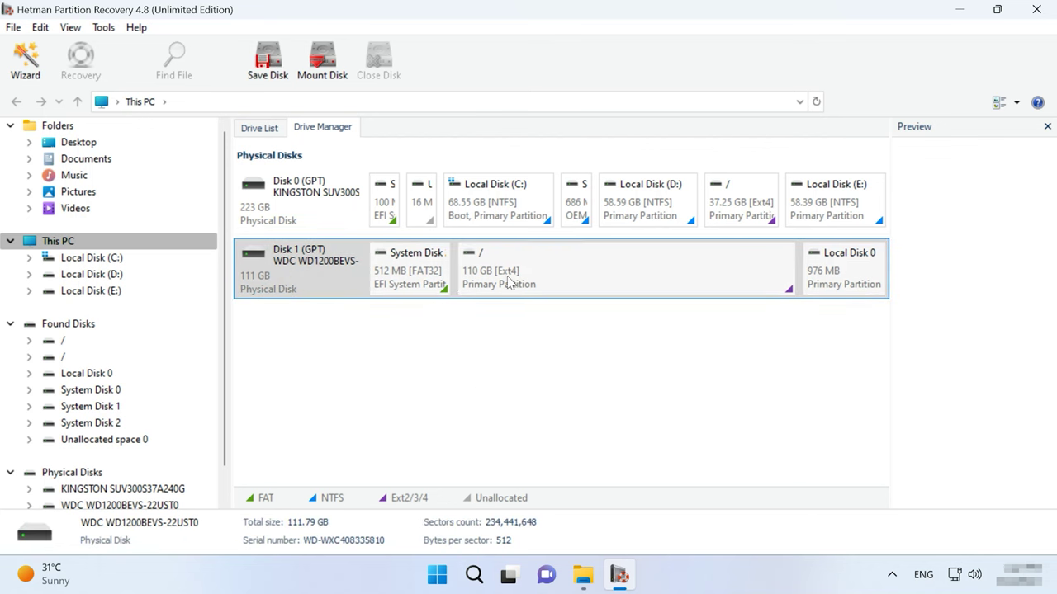
pyautogui.rightClick(658, 270)
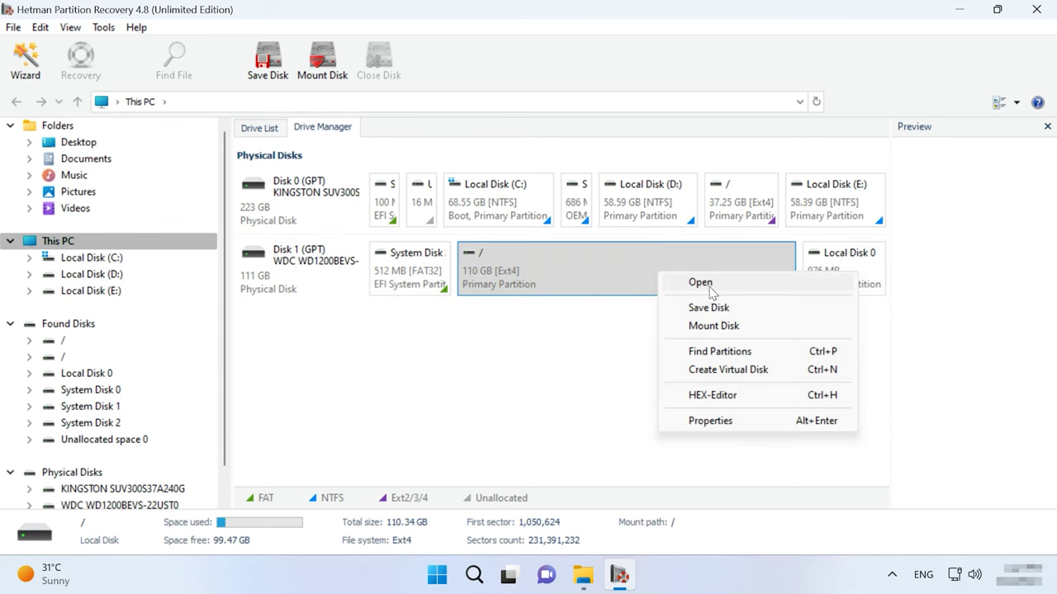
pyautogui.click(701, 282)
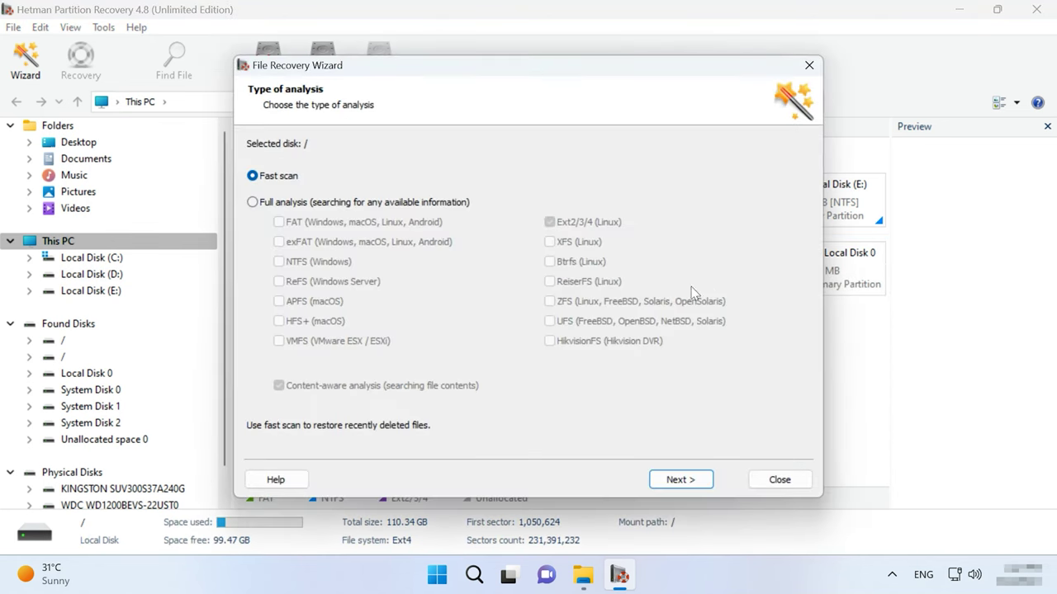
pyautogui.click(303, 205)
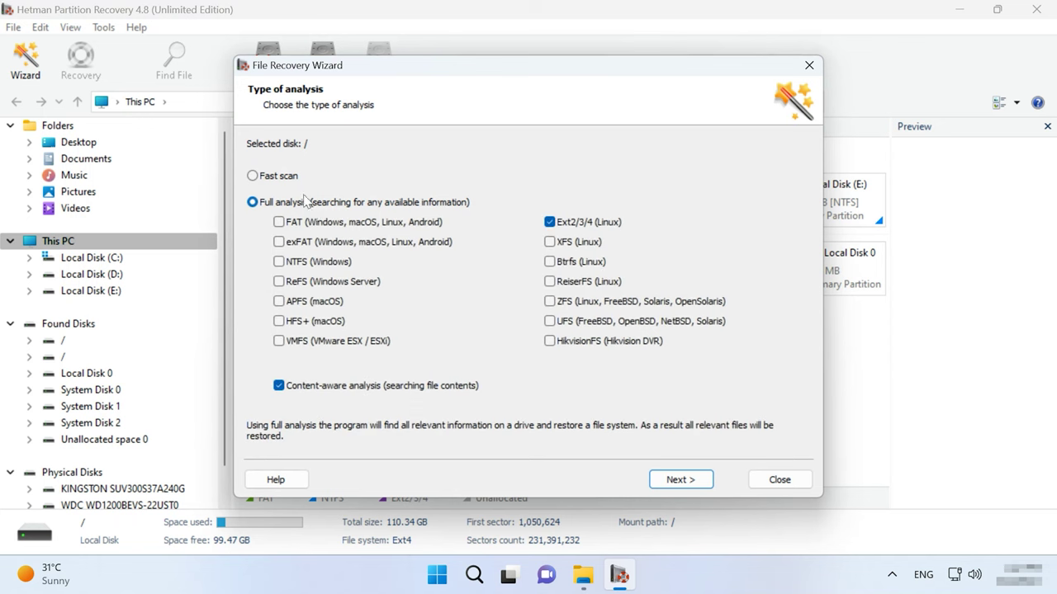
pyautogui.click(274, 177)
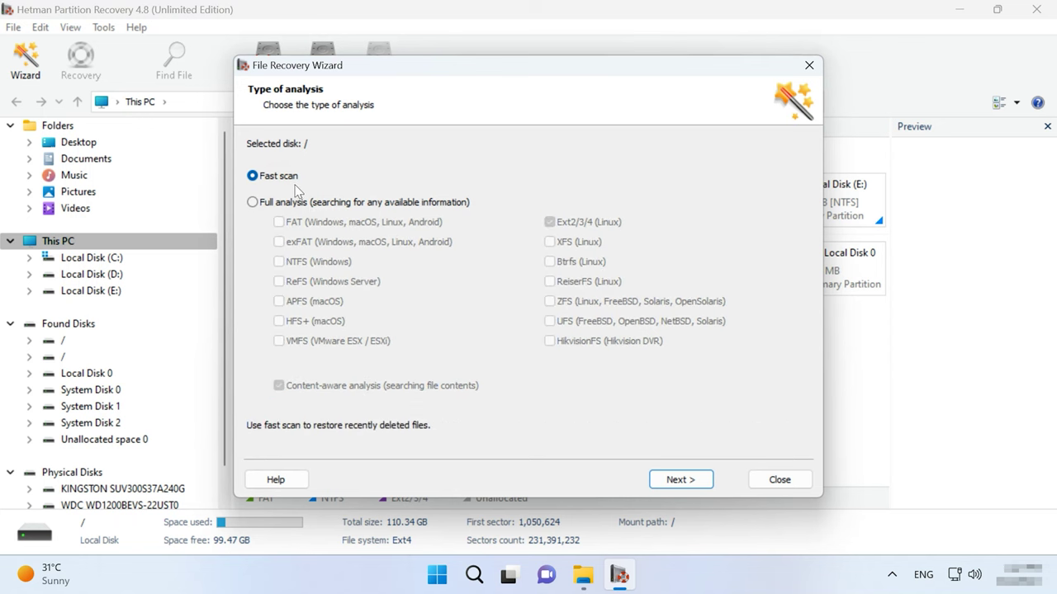
pyautogui.click(679, 480)
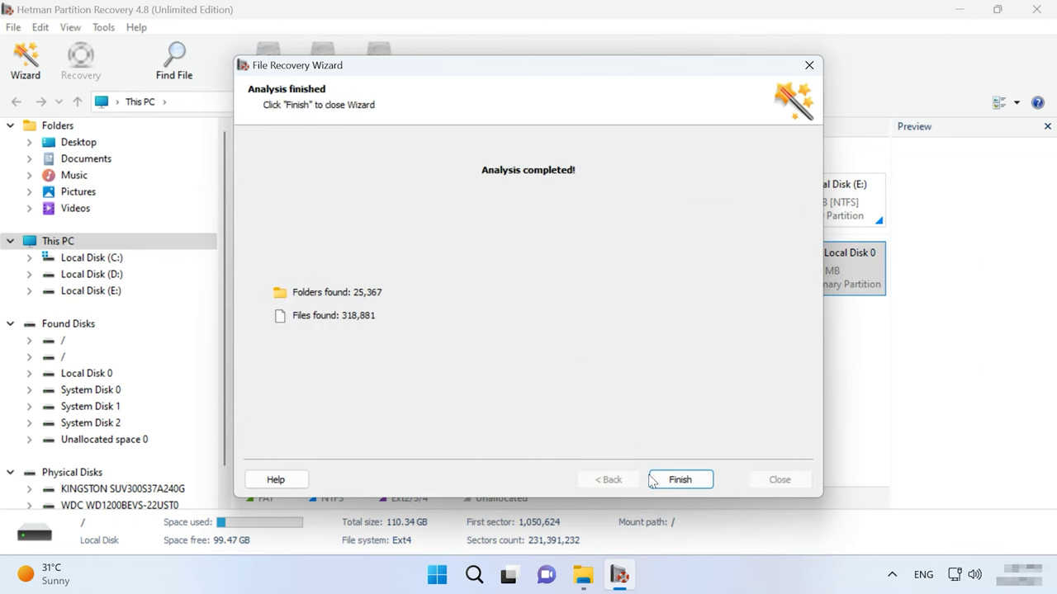
pyautogui.click(651, 479)
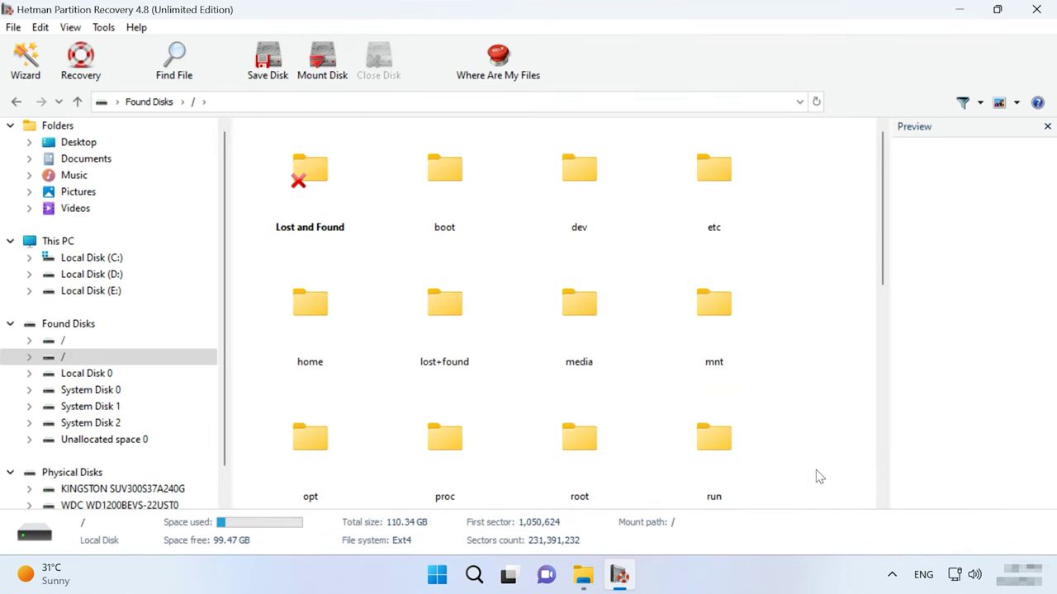
# Step: Re-analyse the '/' partition using Full analysis with Ext2/3/4 and Content-aware analysis checked
pyautogui.click(62, 241)
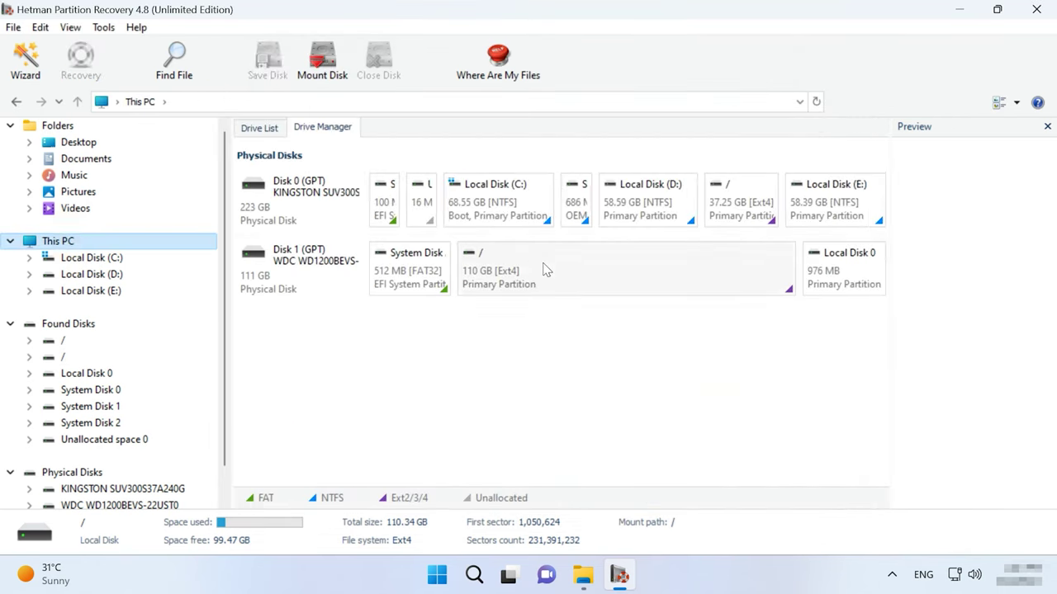
pyautogui.rightClick(632, 276)
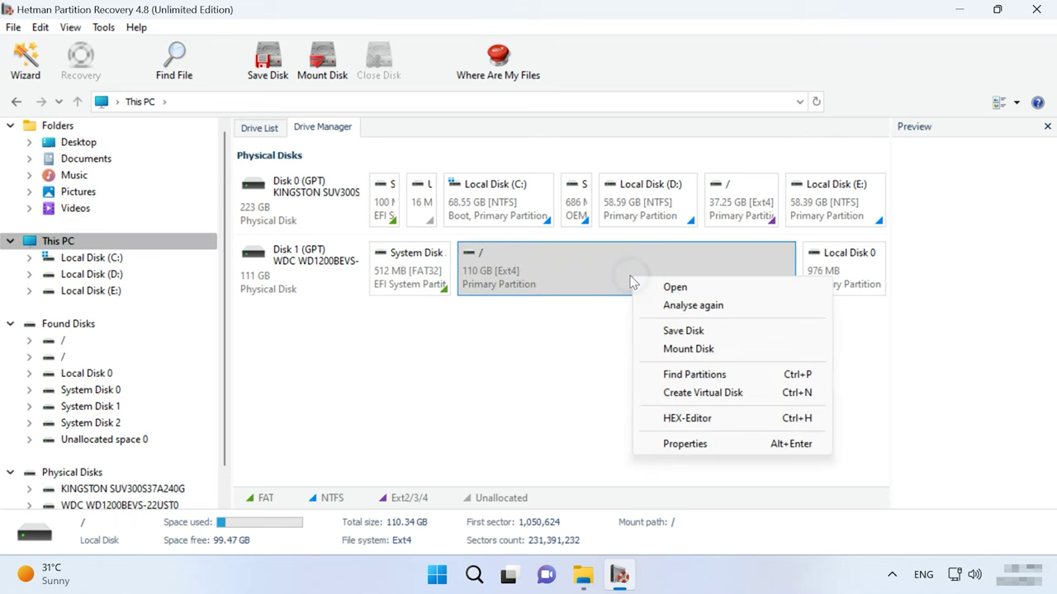
pyautogui.click(701, 307)
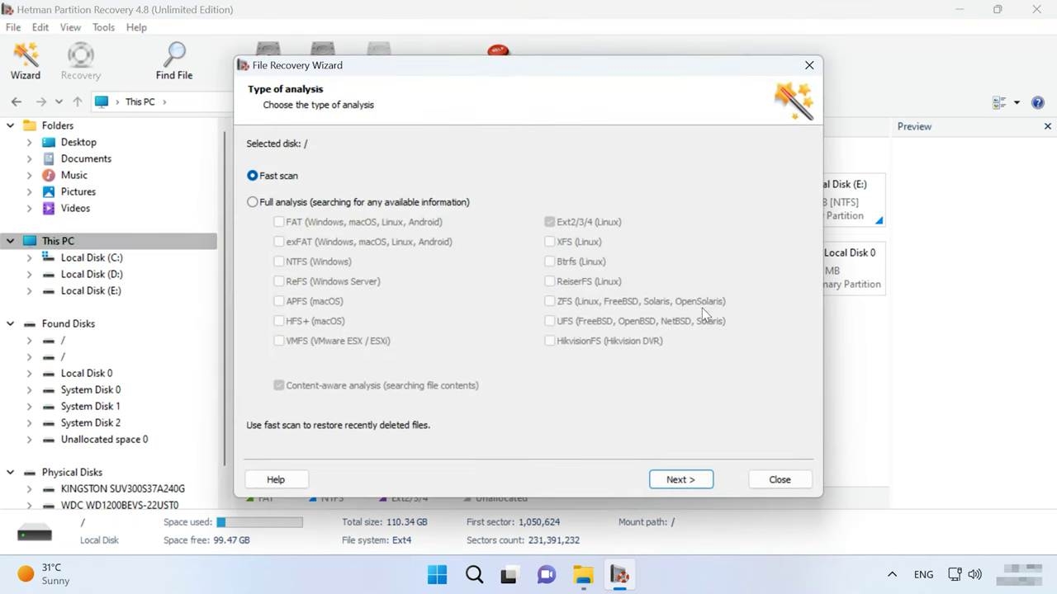
pyautogui.click(298, 203)
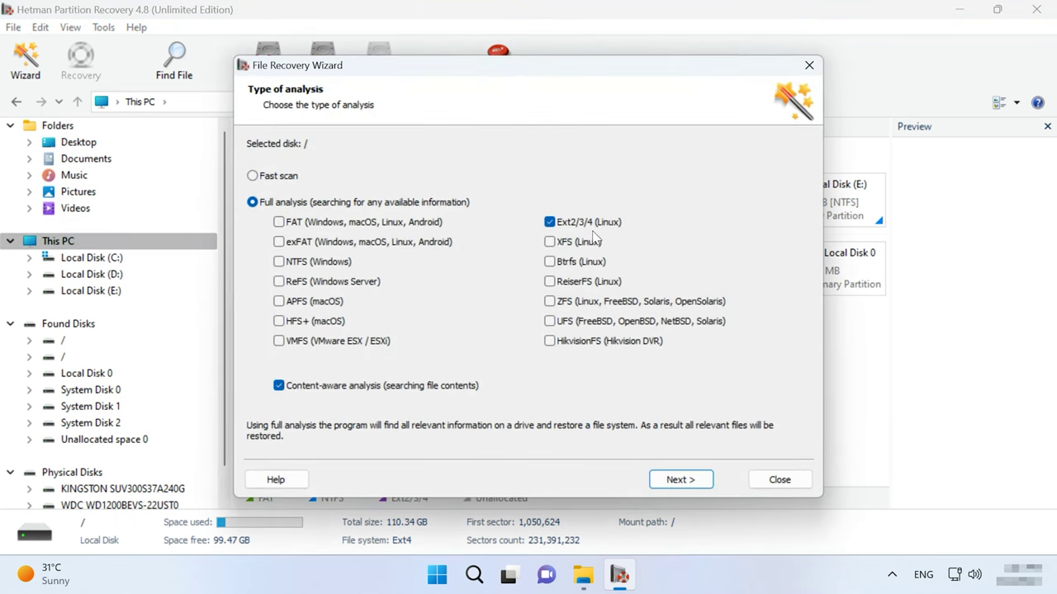
pyautogui.click(351, 386)
pyautogui.click(321, 388)
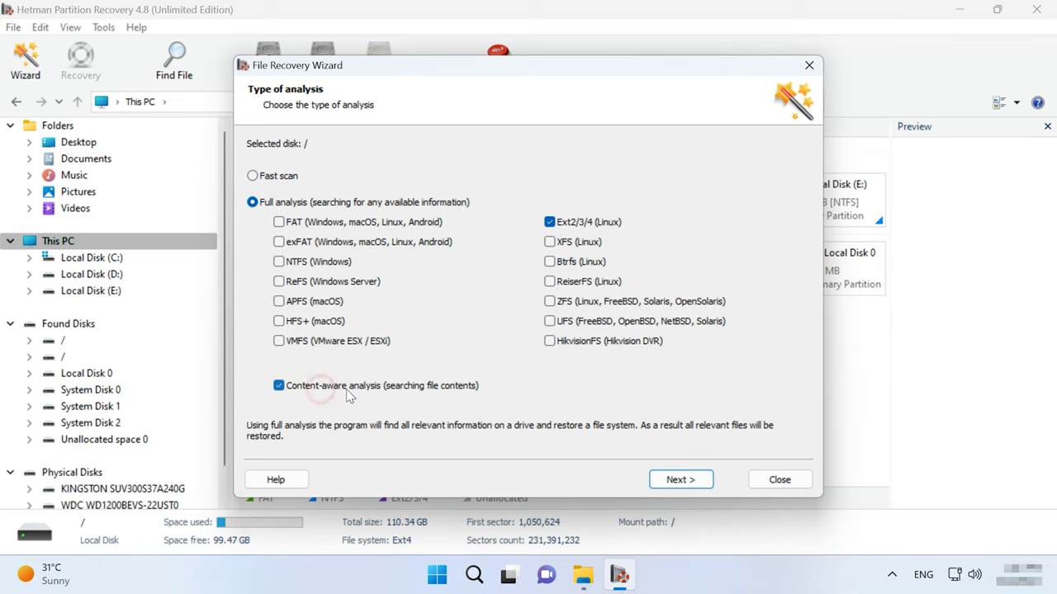
pyautogui.click(680, 480)
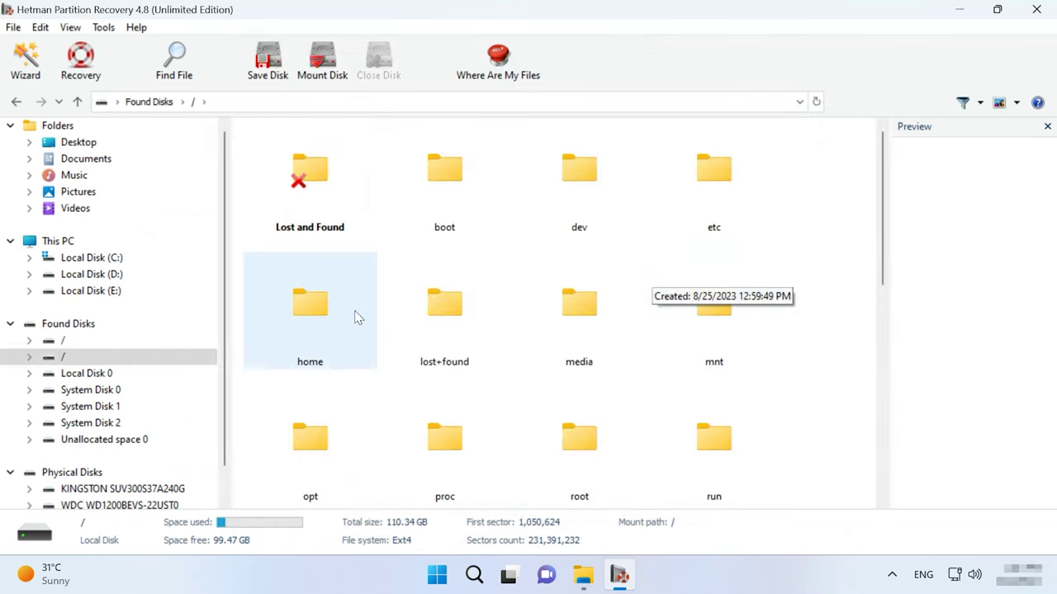
# Step: Open the home > admin > Documents folder on the found ext4 disk
pyautogui.click(336, 320)
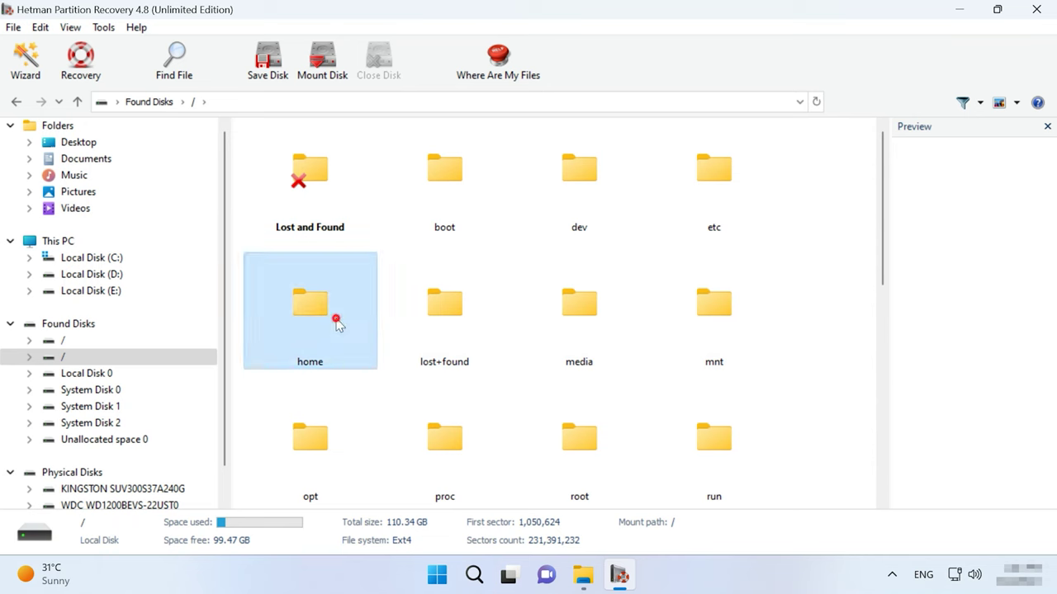
pyautogui.doubleClick(337, 319)
pyautogui.doubleClick(330, 202)
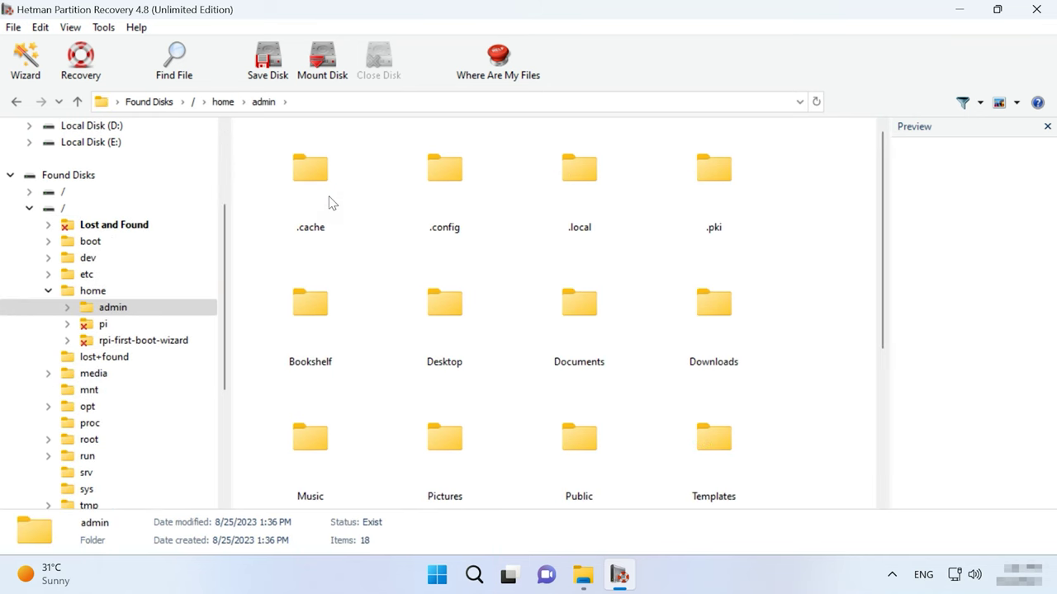
pyautogui.doubleClick(612, 338)
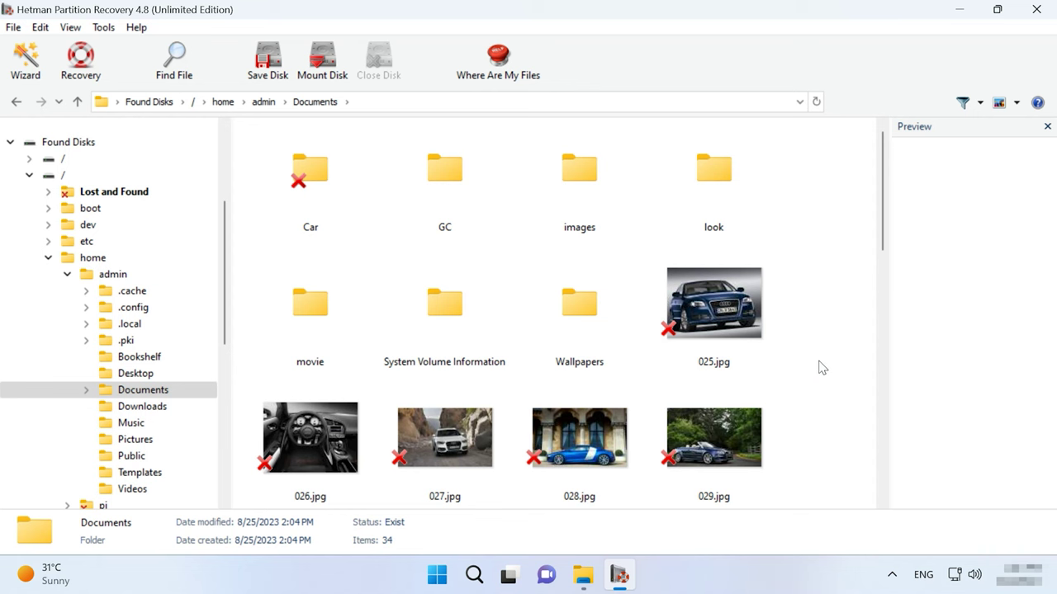
# Step: Preview 025.jpg, 029.jpg, External Hard Disk.docx and 030.jpg, then clear the selection
pyautogui.click(747, 326)
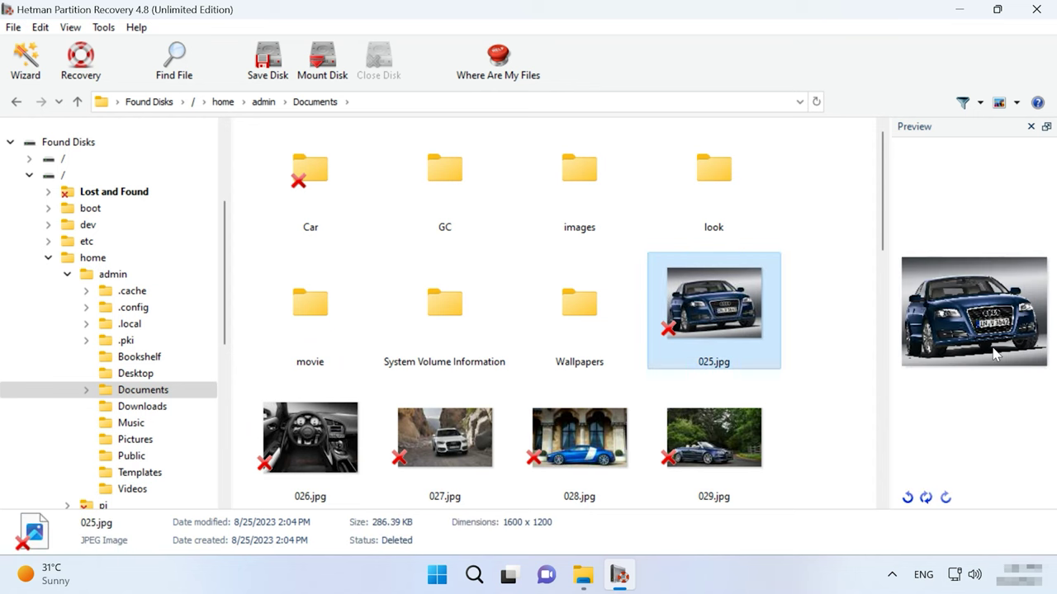
pyautogui.click(727, 437)
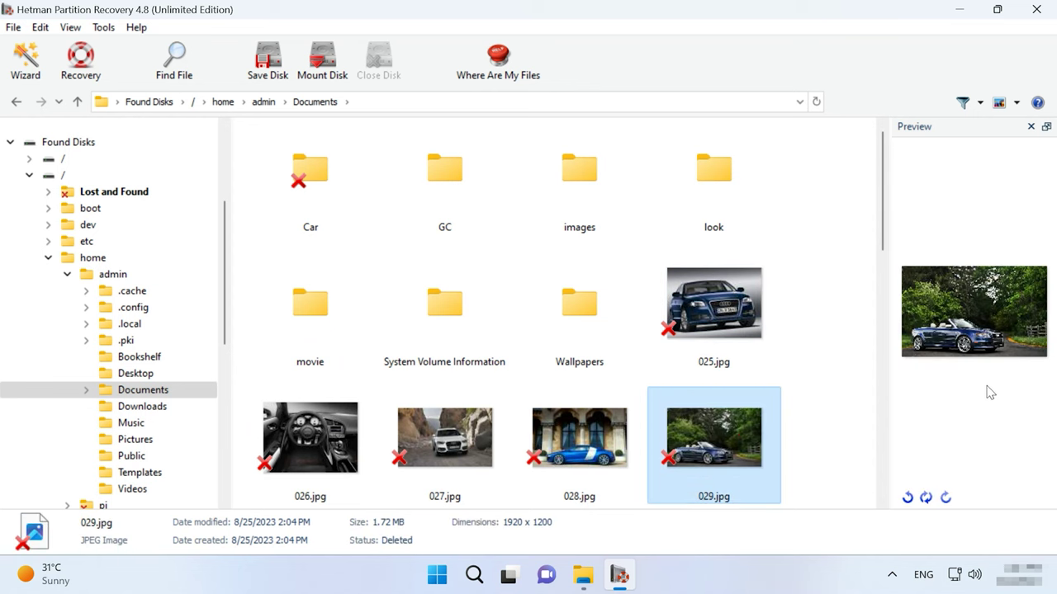
pyautogui.scroll(-5, 816, 396)
pyautogui.click(763, 346)
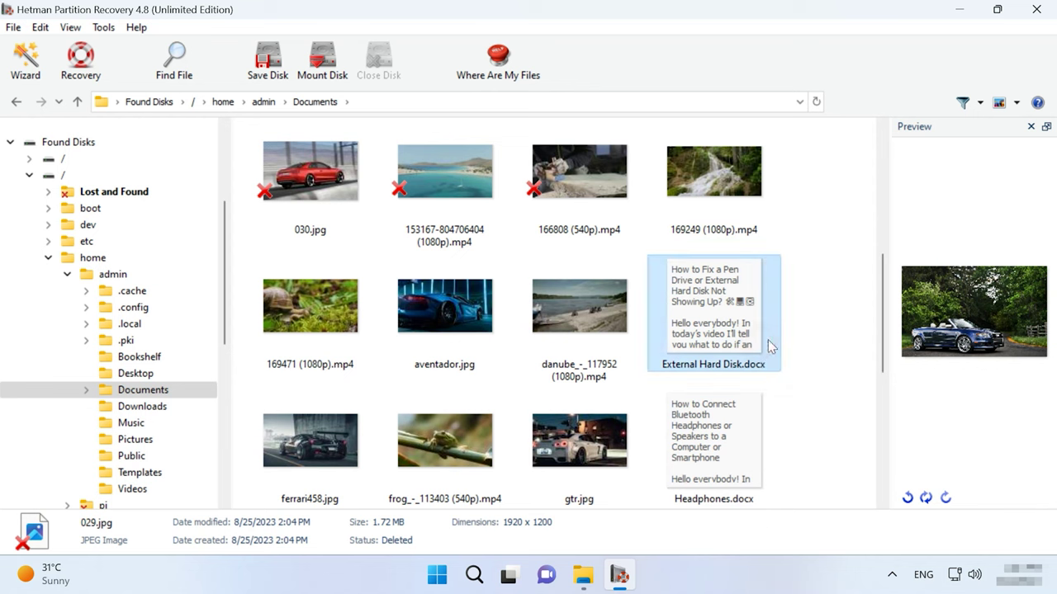
pyautogui.click(342, 209)
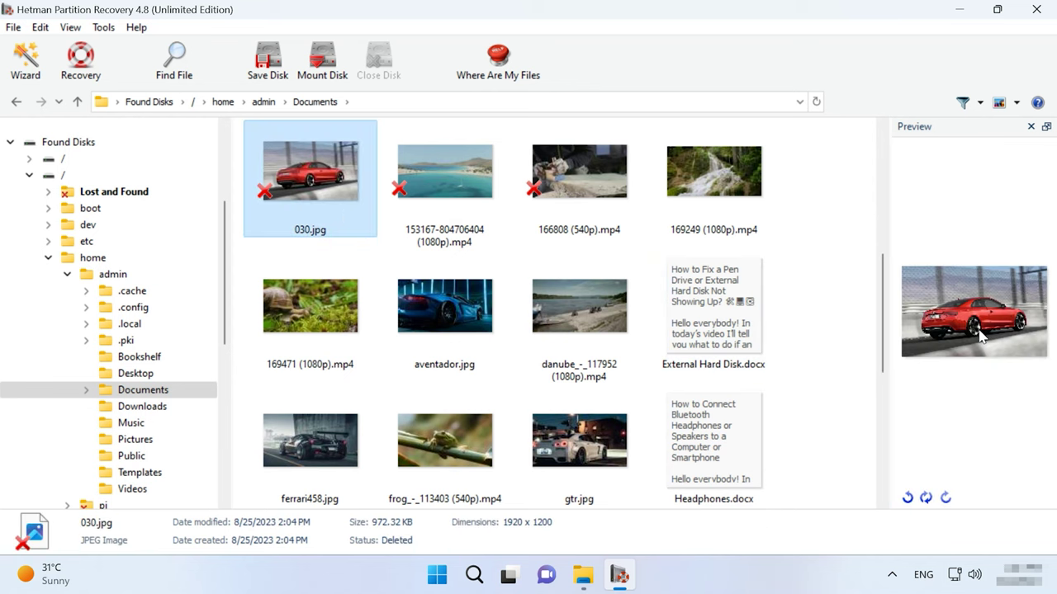
pyautogui.scroll(5, 781, 332)
pyautogui.click(842, 334)
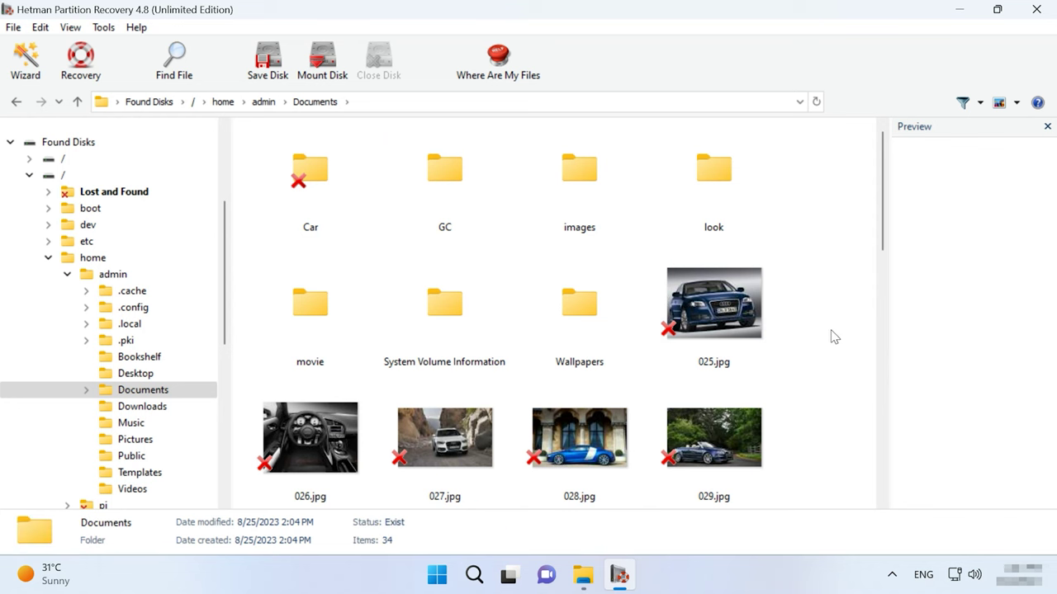
# Step: Select photos 025.jpg through 029.jpg and recover them to C:\10\ on the hard disk
pyautogui.click(743, 326)
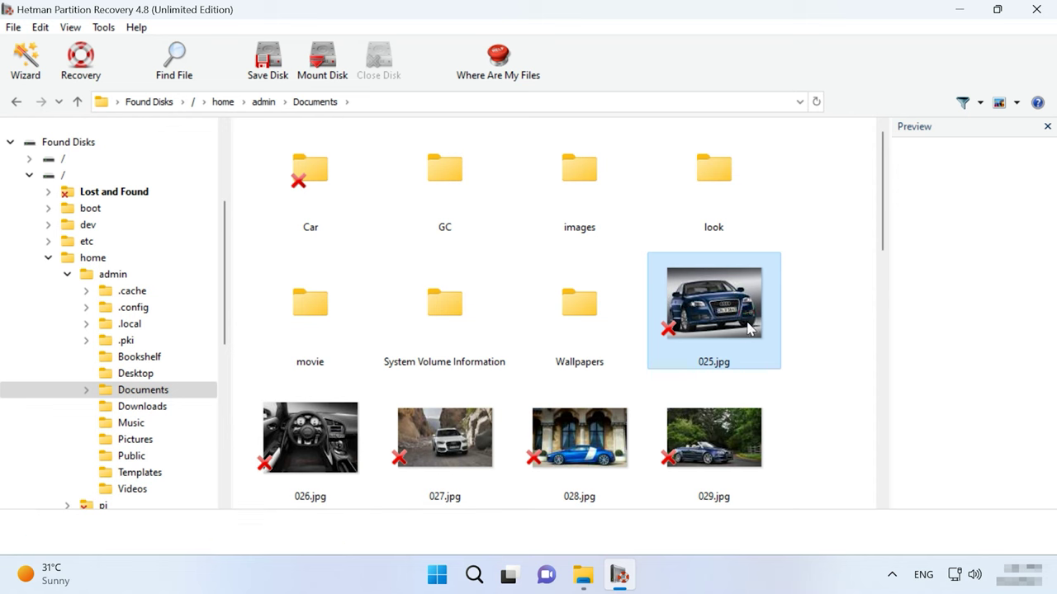
pyautogui.keyDown('shift'); pyautogui.click(715, 474); pyautogui.keyUp('shift')
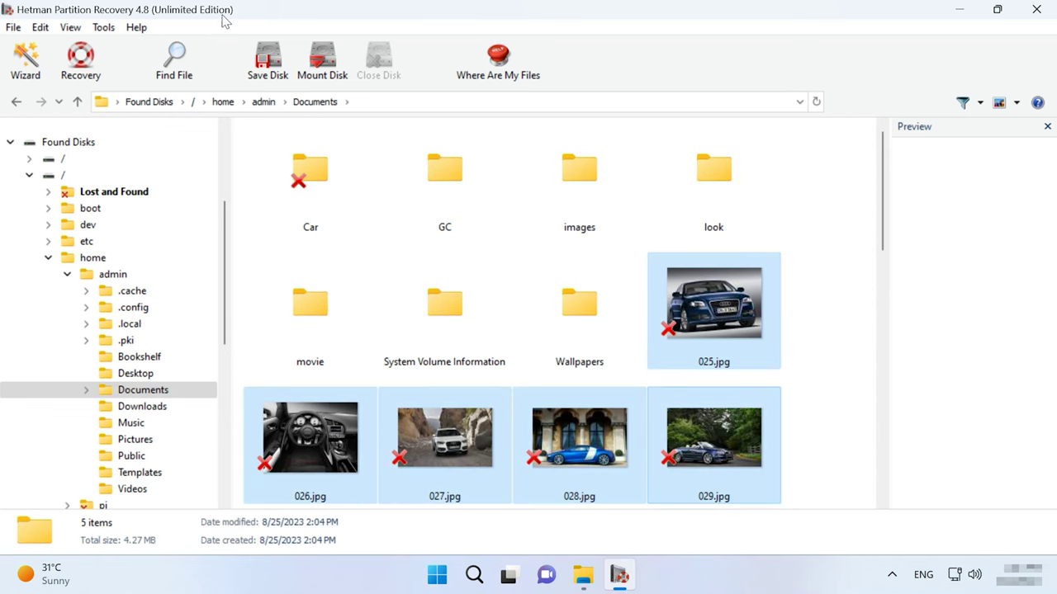
pyautogui.click(81, 62)
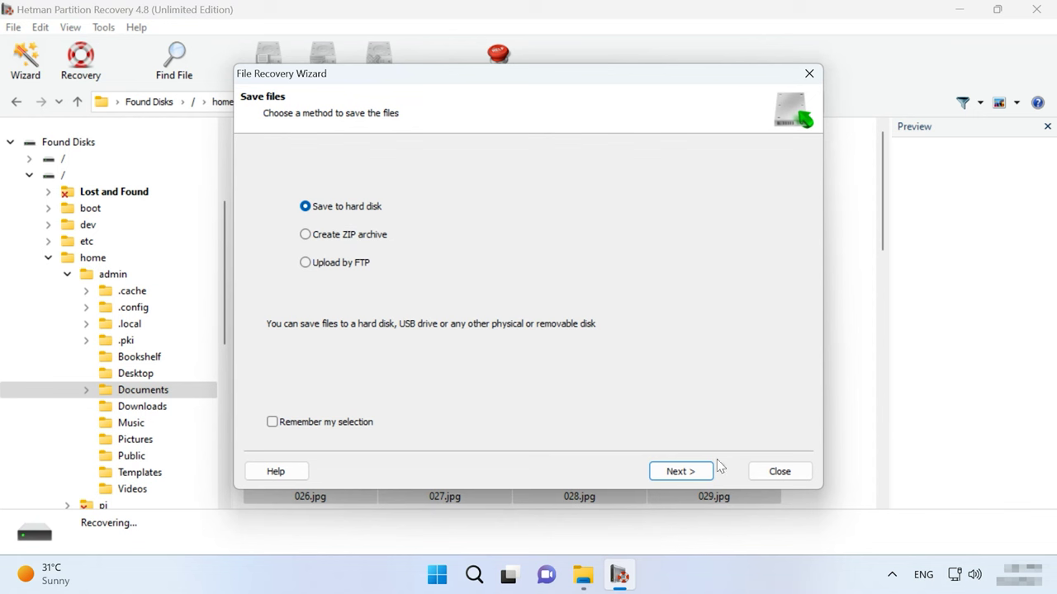
pyautogui.click(679, 472)
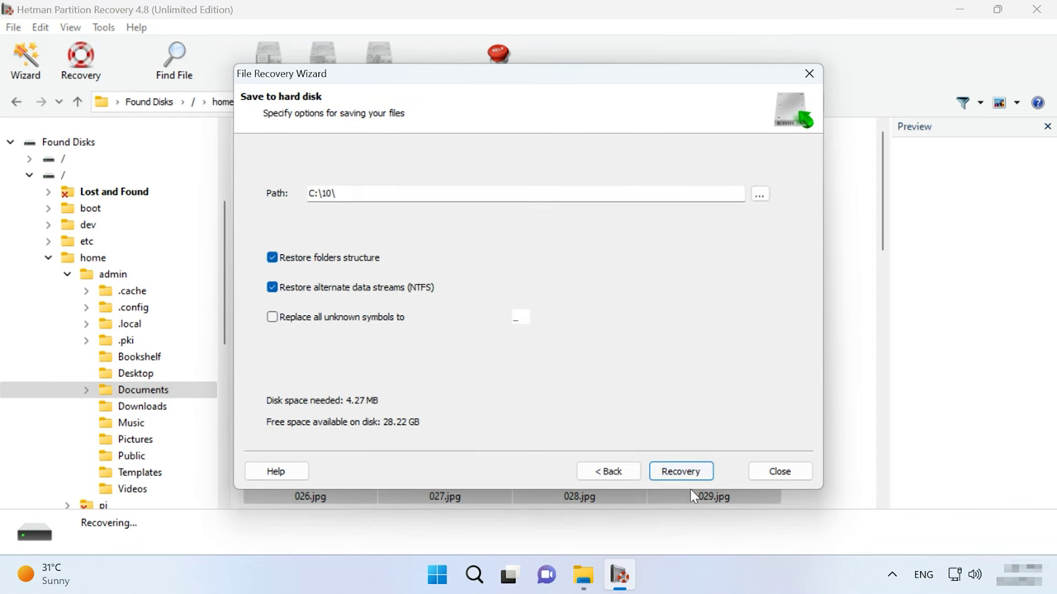
pyautogui.click(690, 476)
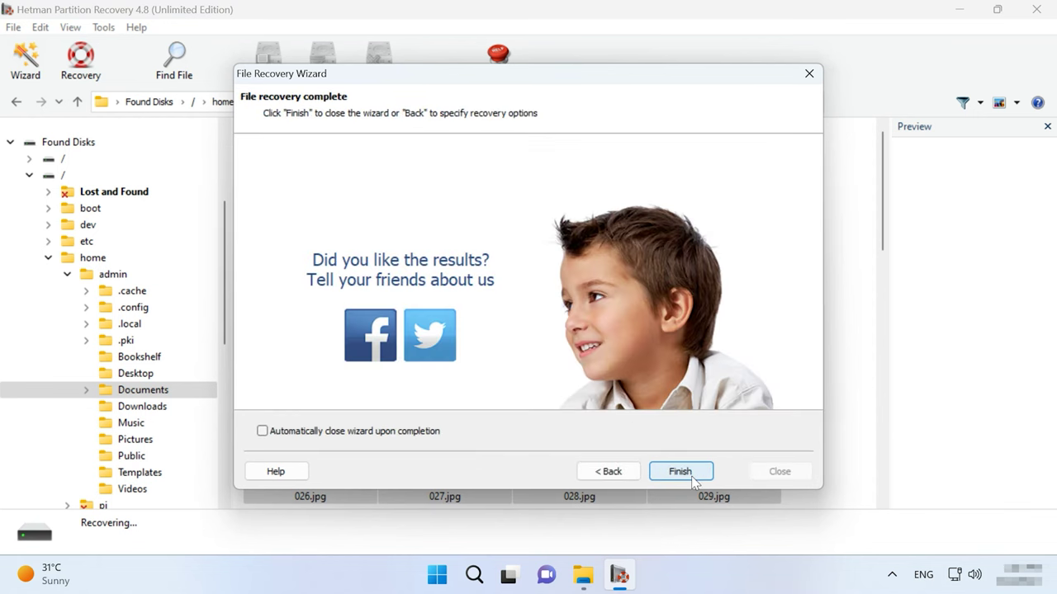
pyautogui.click(686, 477)
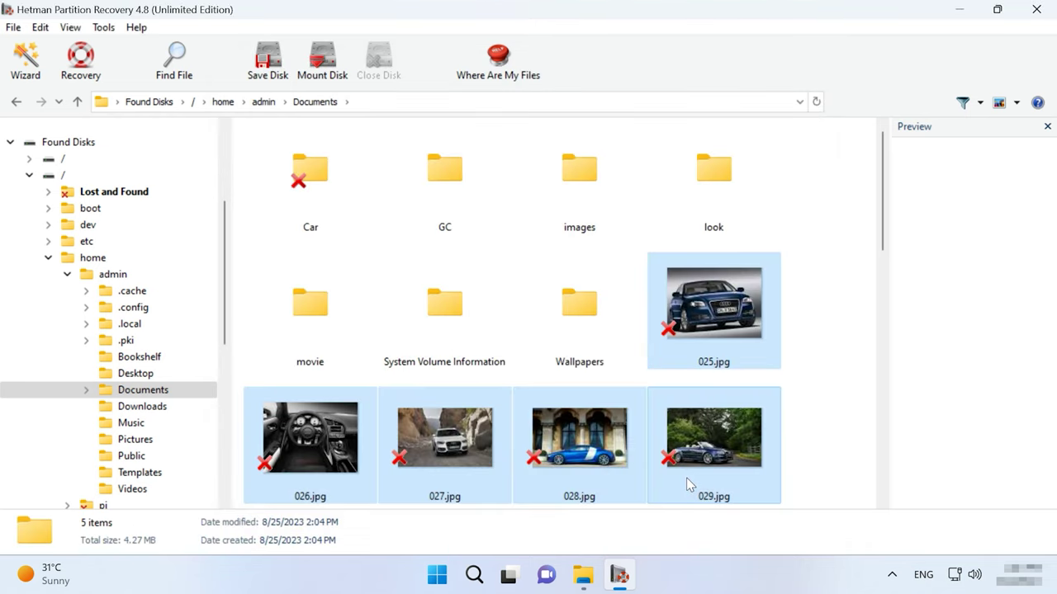
# Step: In File Explorer, open C:\10 to check the five recovered photos
pyautogui.click(583, 575)
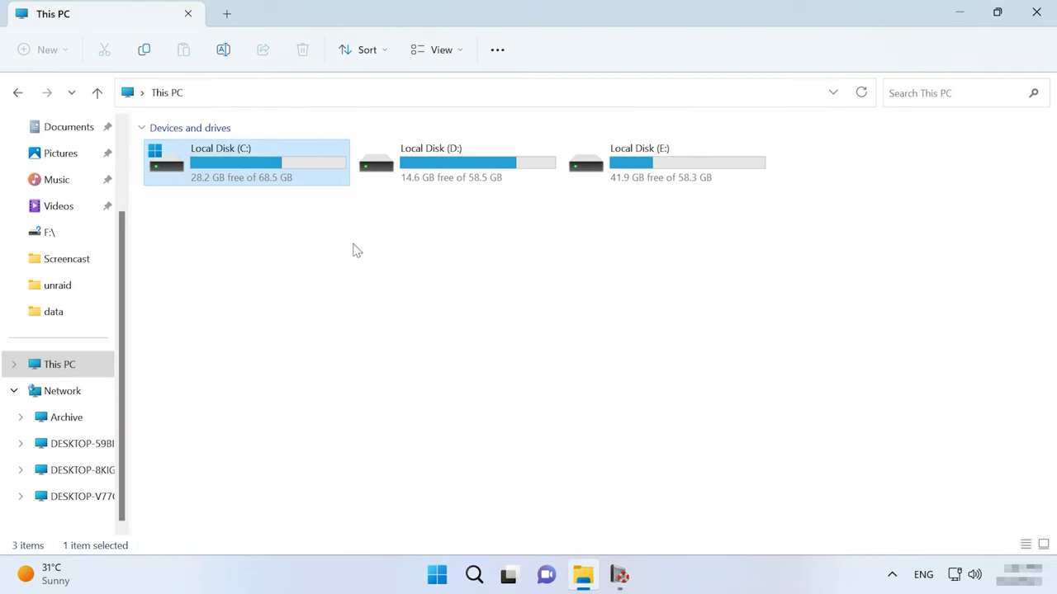
pyautogui.doubleClick(258, 162)
pyautogui.doubleClick(190, 159)
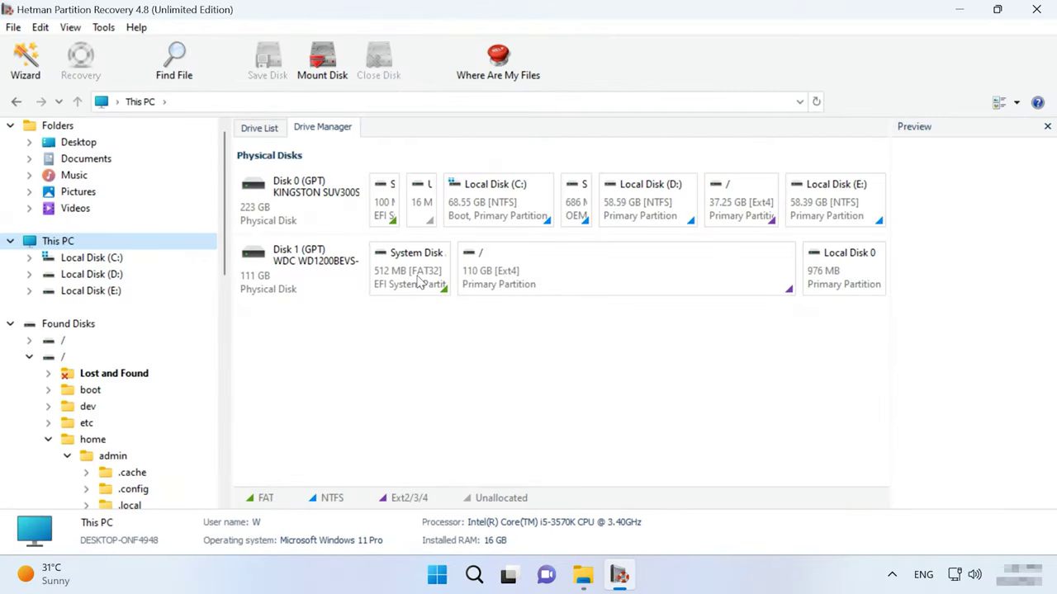
# Step: Save a full 111 GB image of Disk 1 to drive C as WDC WD1200BEVS-22UST0.dsk
pyautogui.rightClick(285, 275)
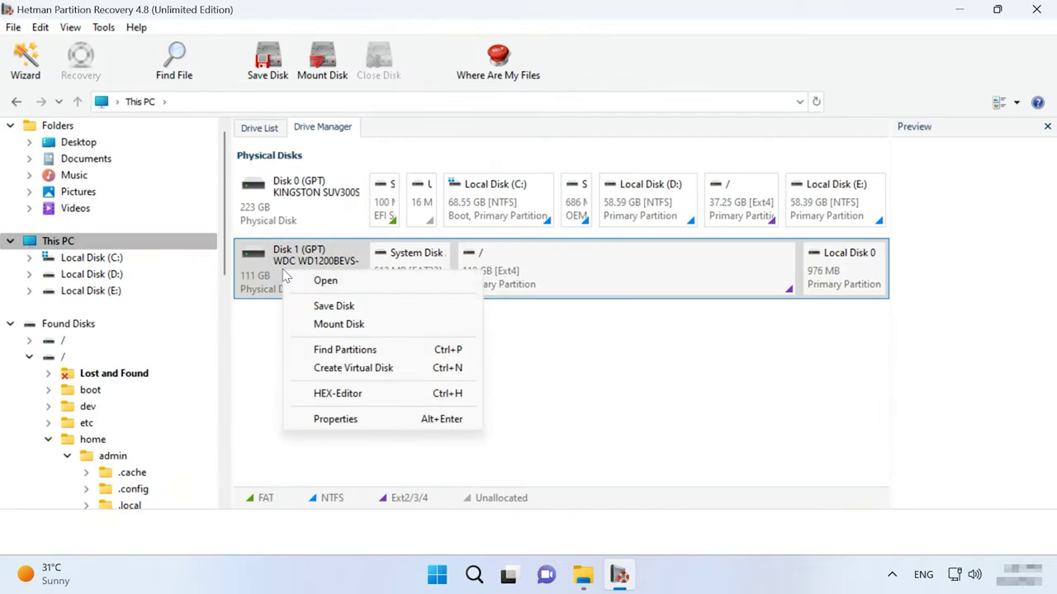
pyautogui.click(346, 306)
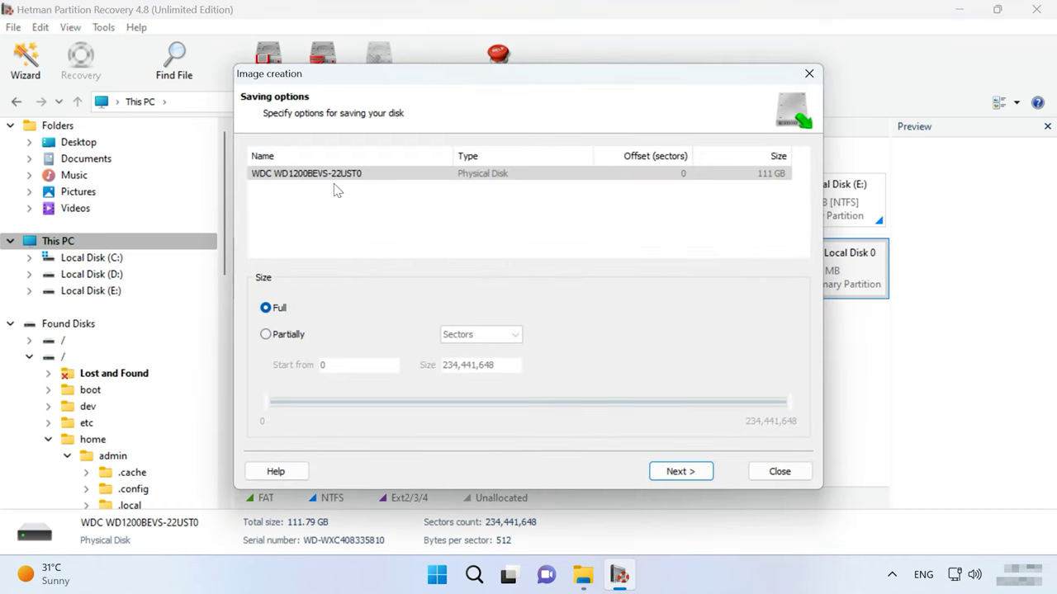
pyautogui.click(683, 477)
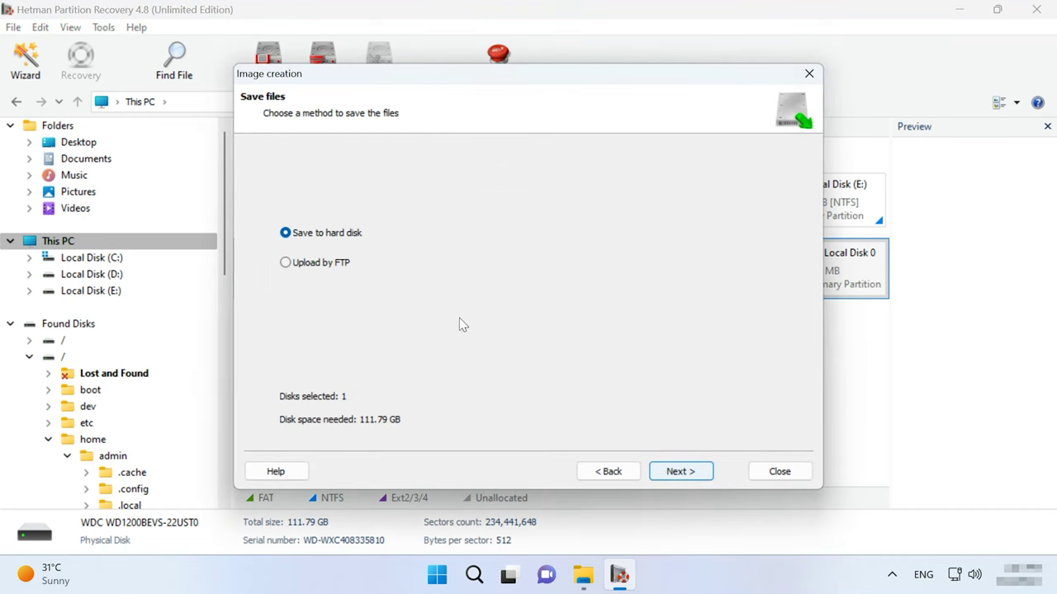
pyautogui.click(679, 477)
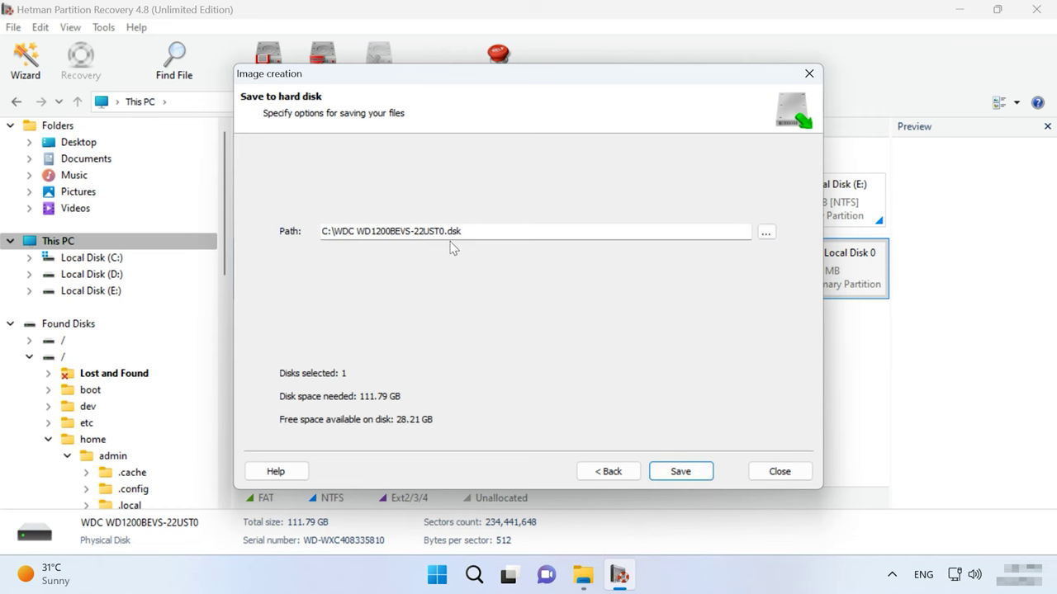
pyautogui.click(680, 471)
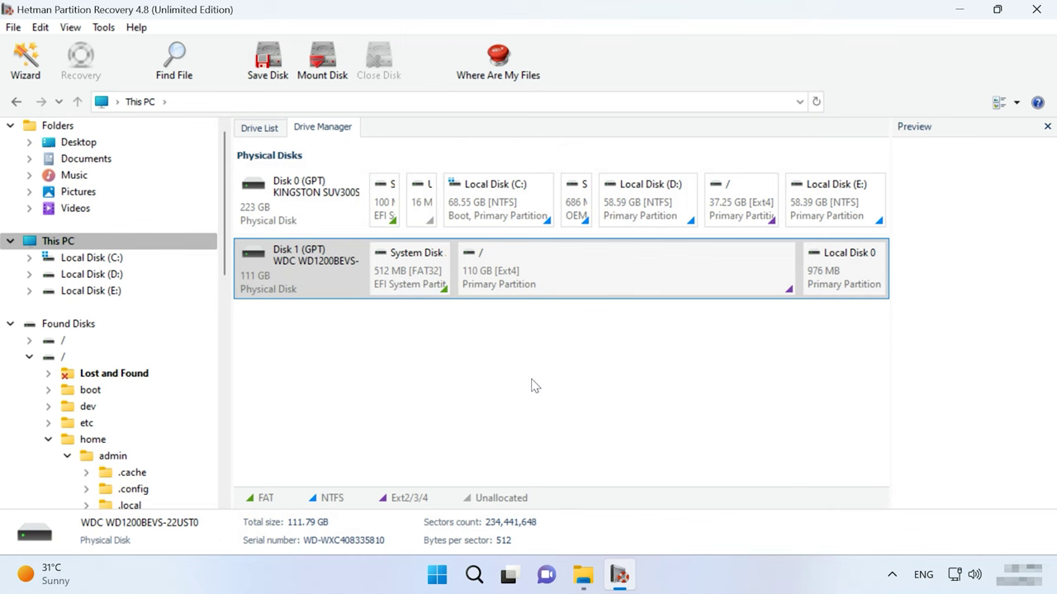
# Step: Start Mount Disk for a RAW disk image and browse to This PC's drives
pyautogui.click(102, 28)
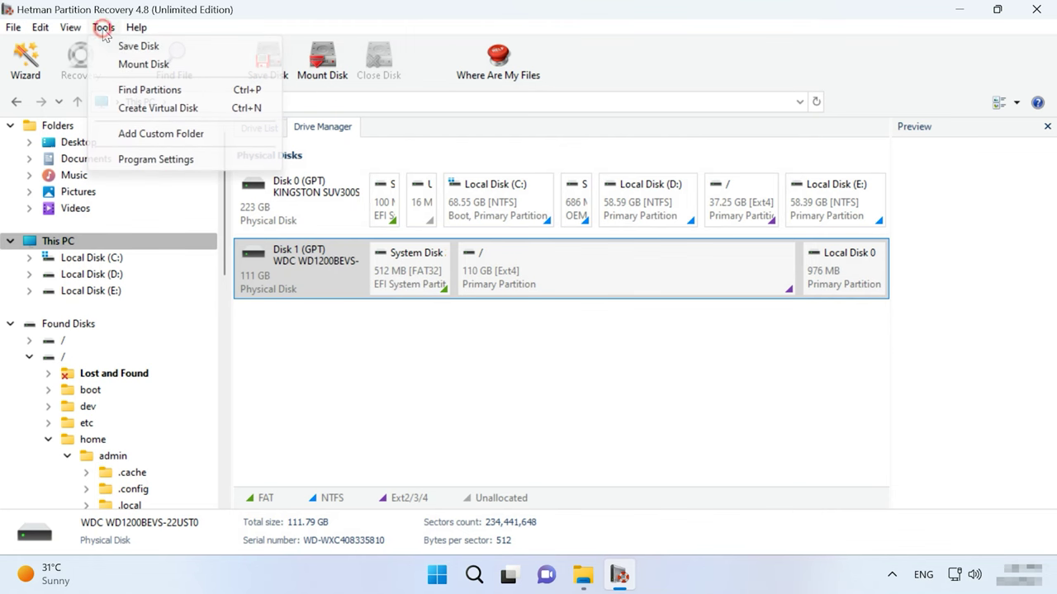
pyautogui.click(143, 65)
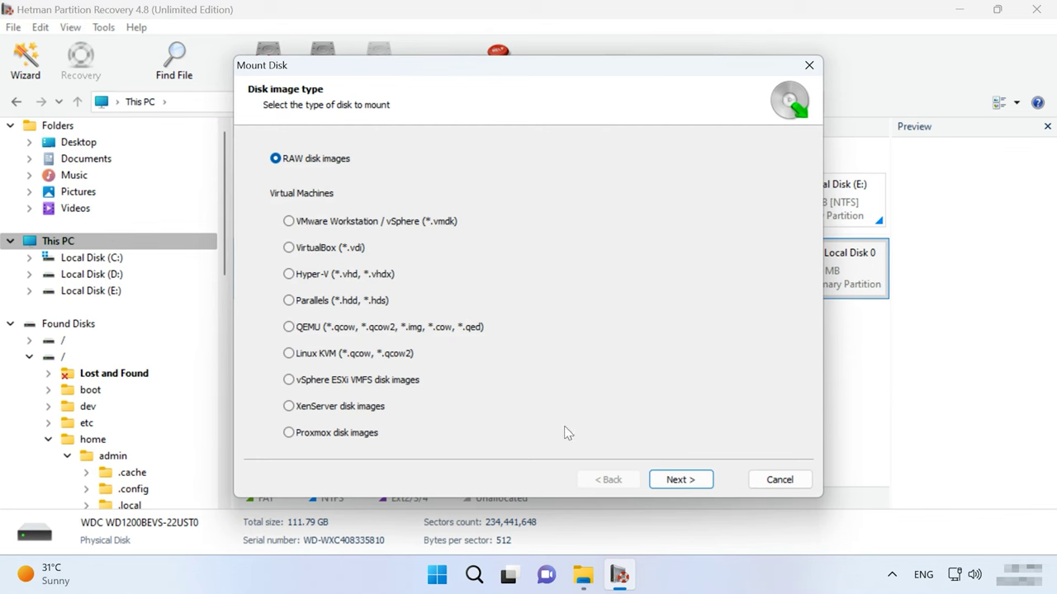
pyautogui.click(679, 481)
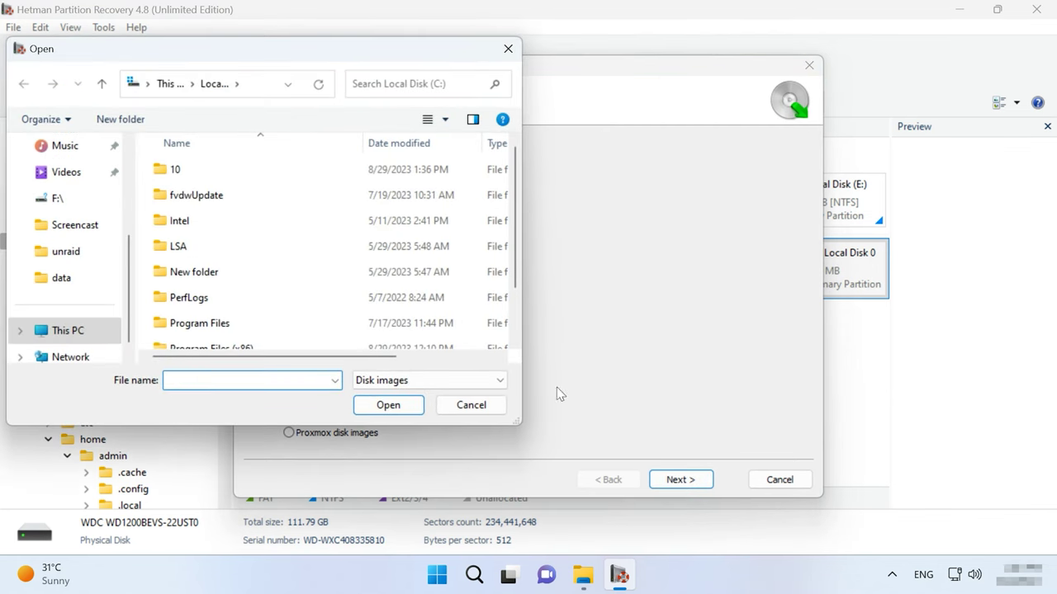
pyautogui.click(78, 330)
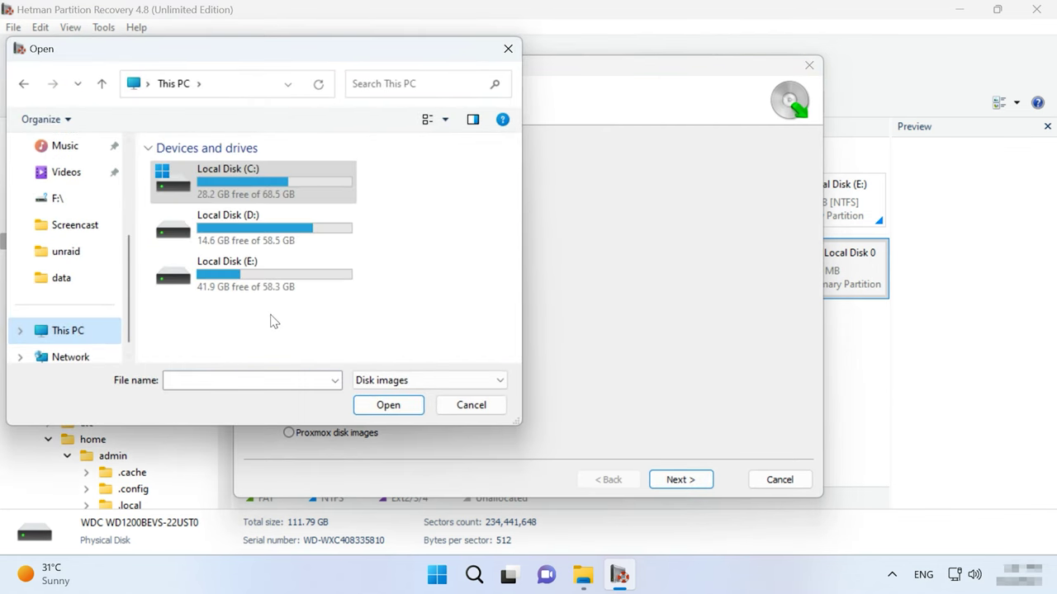